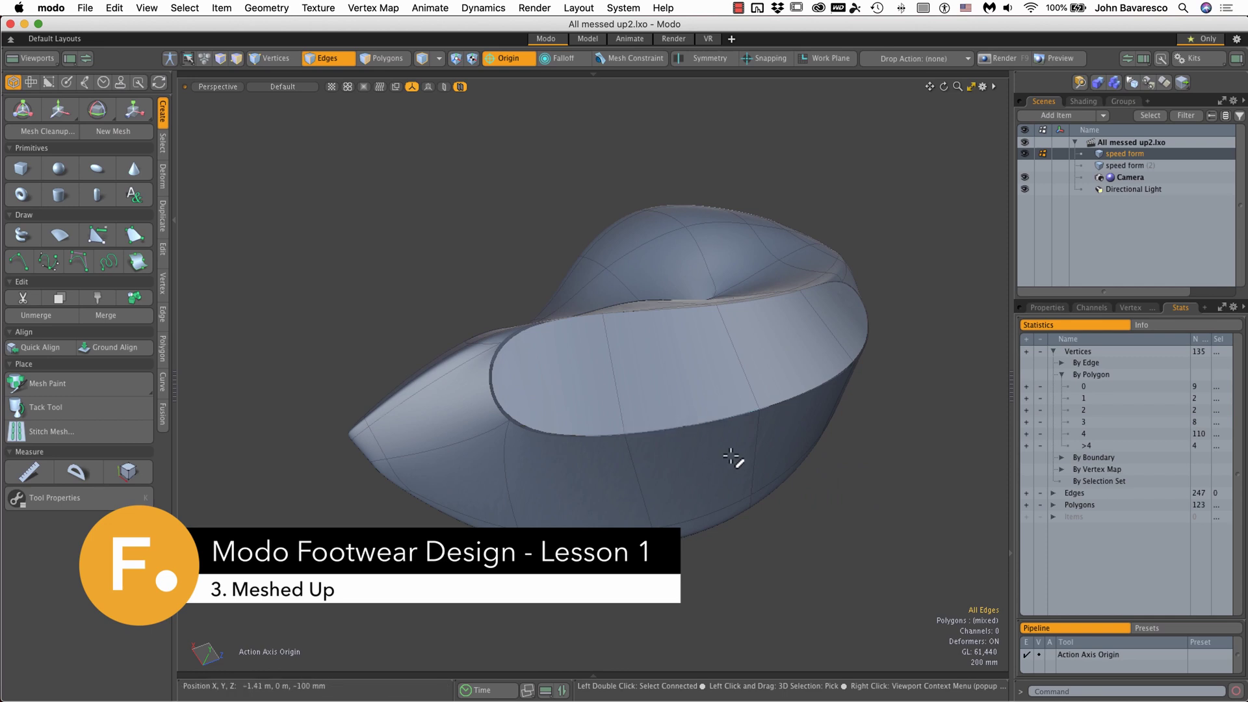
In Polygons mode, select three inner-band polygons and drag them up and right with the transform tool
alt+drag(739, 459, 780, 393)
key(2)
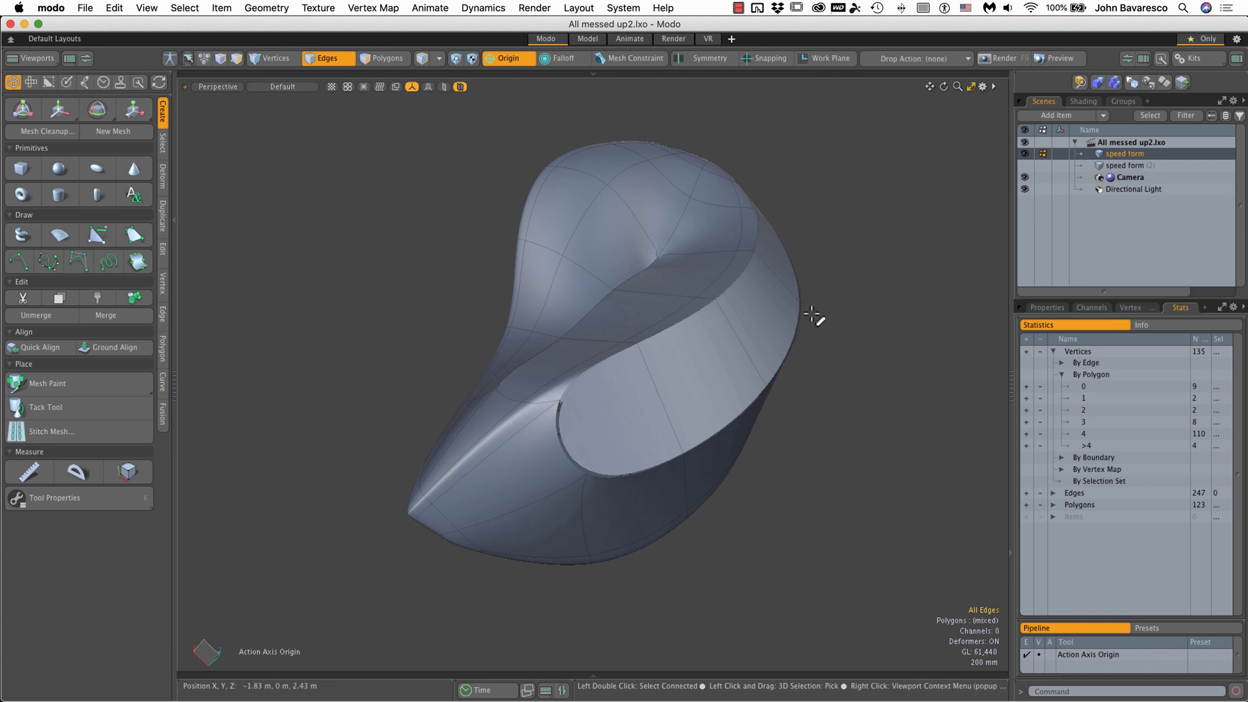
alt+drag(830, 340, 643, 501)
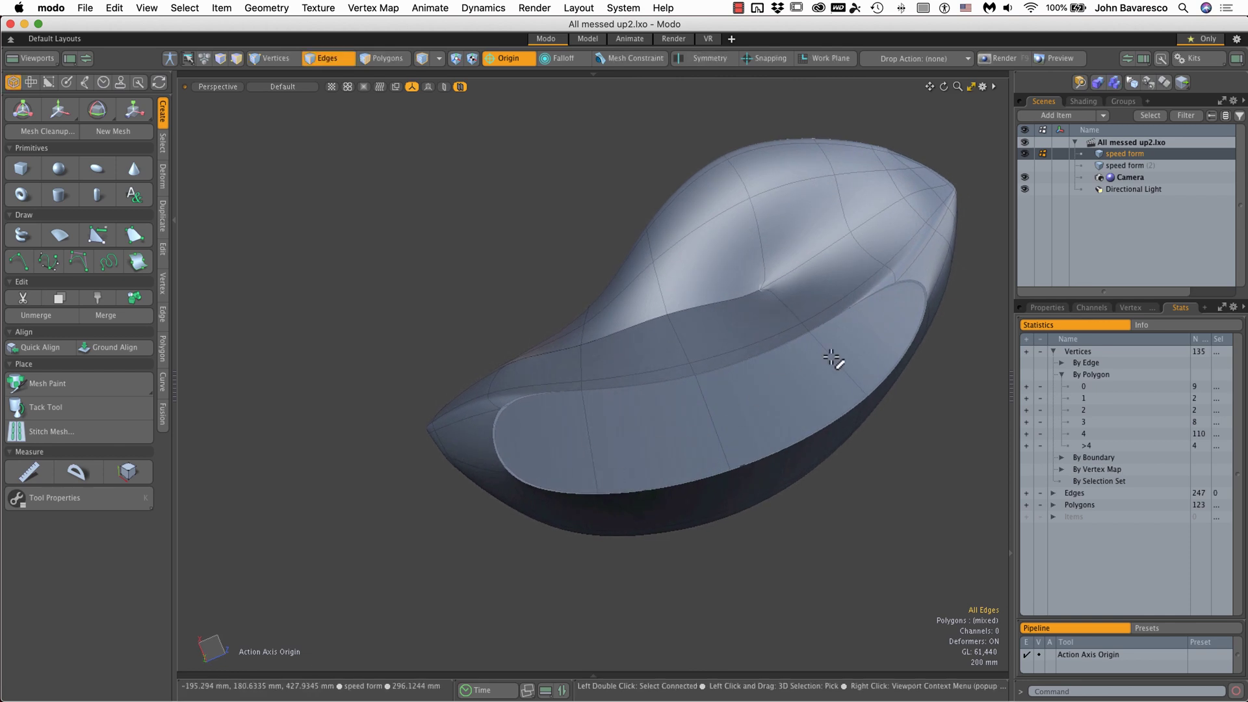
click(386, 62)
mouse_move(855, 325)
mouse_down()
mouse_move(817, 366)
mouse_move(744, 396)
mouse_move(584, 427)
mouse_move(670, 428)
mouse_move(755, 385)
mouse_move(779, 335)
mouse_move(836, 338)
mouse_up()
key(y)
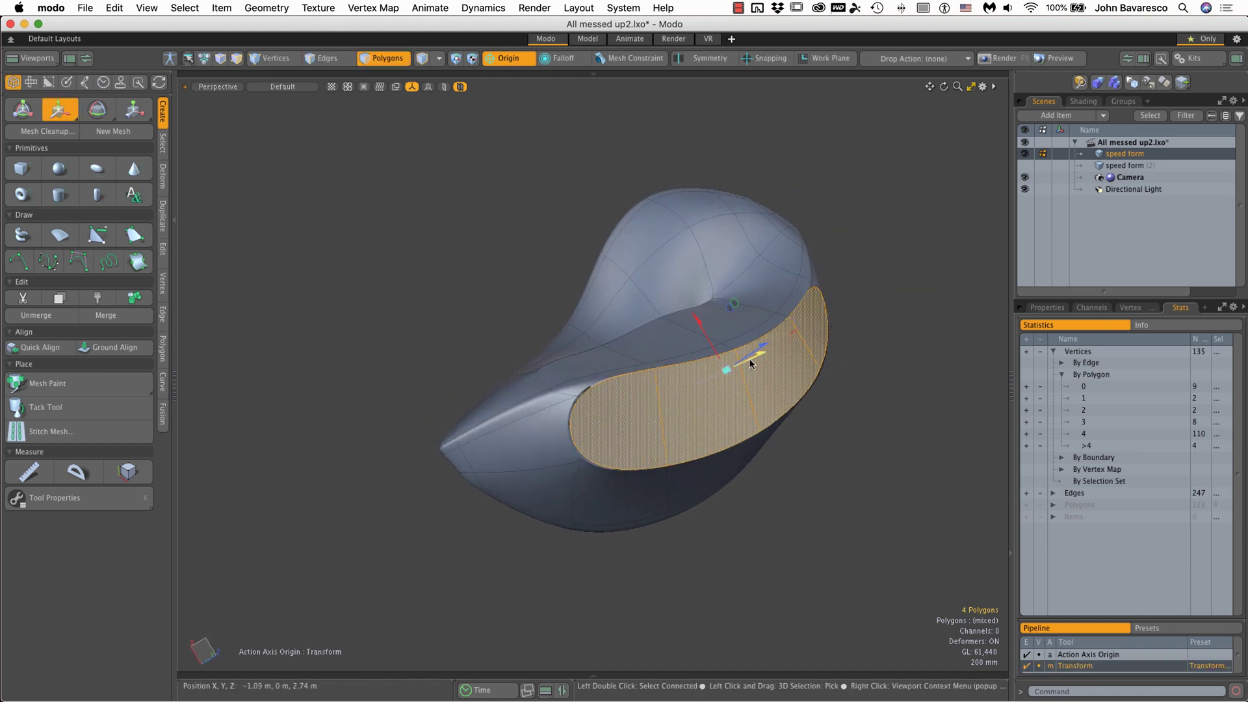
drag(750, 363, 697, 393)
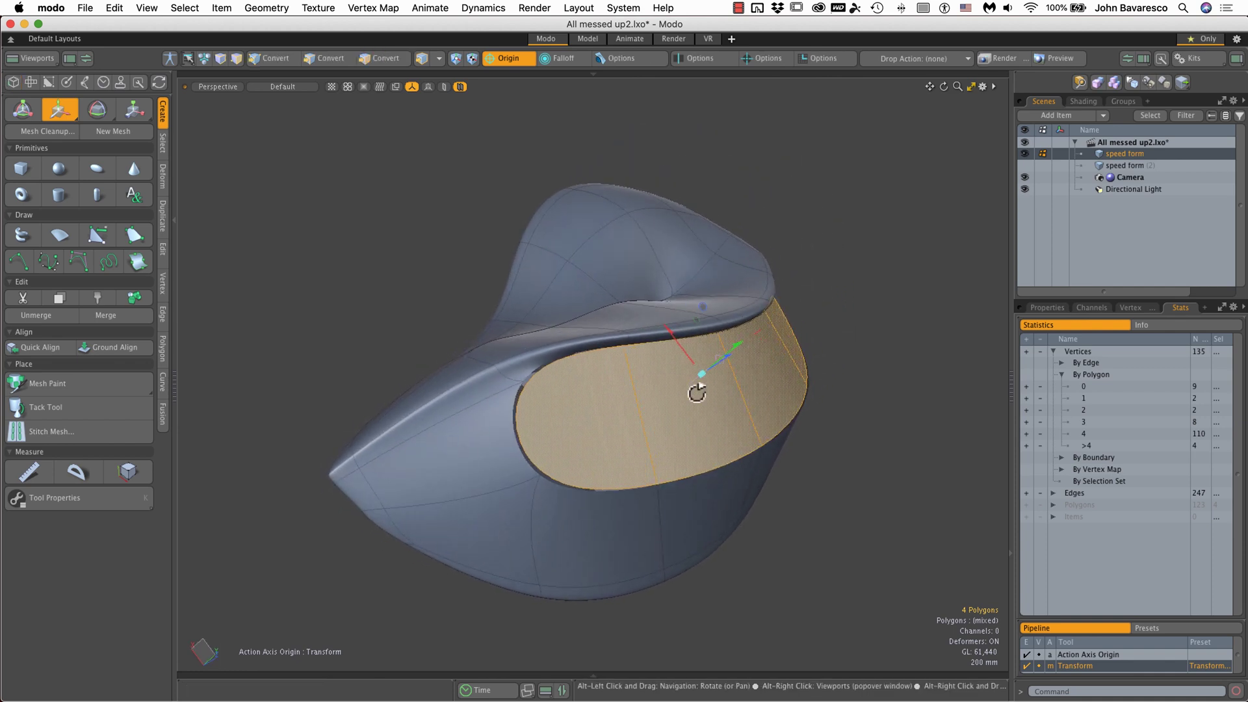
Inspect three inner-rim and two inner-face polygons from a low side view, then deselect them
ctrl+alt+drag(653, 351, 590, 454)
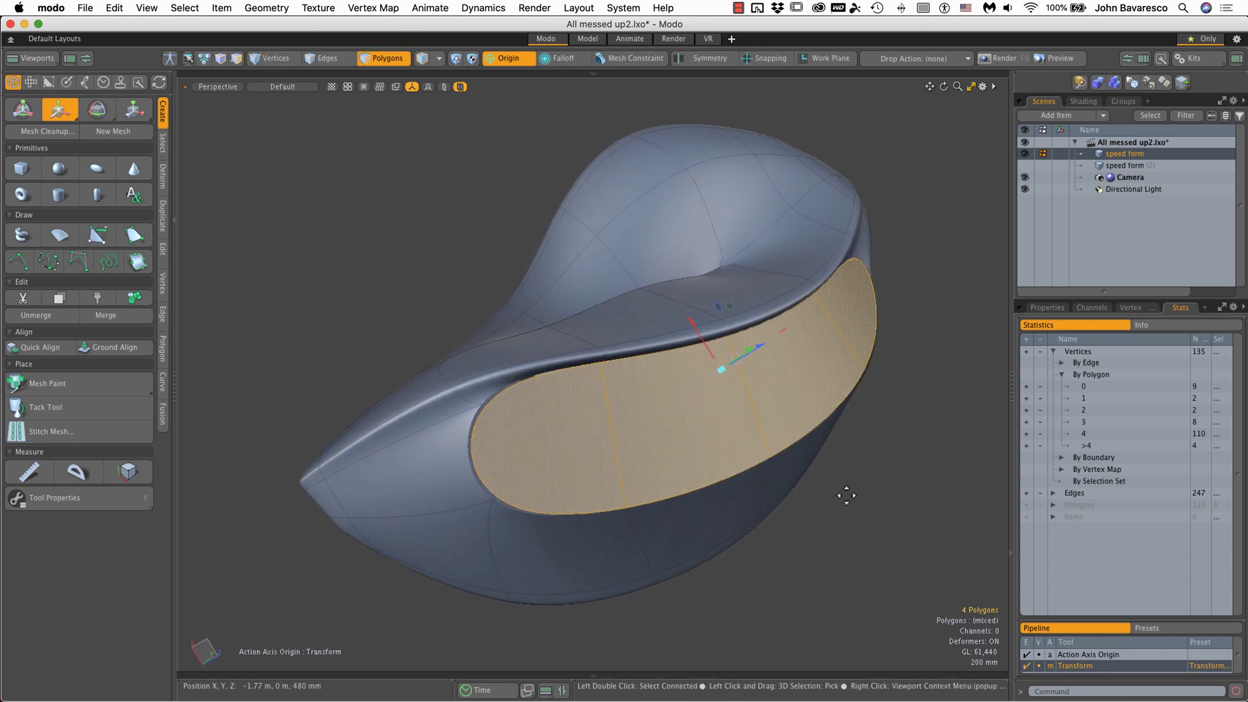
key(space)
click(915, 485)
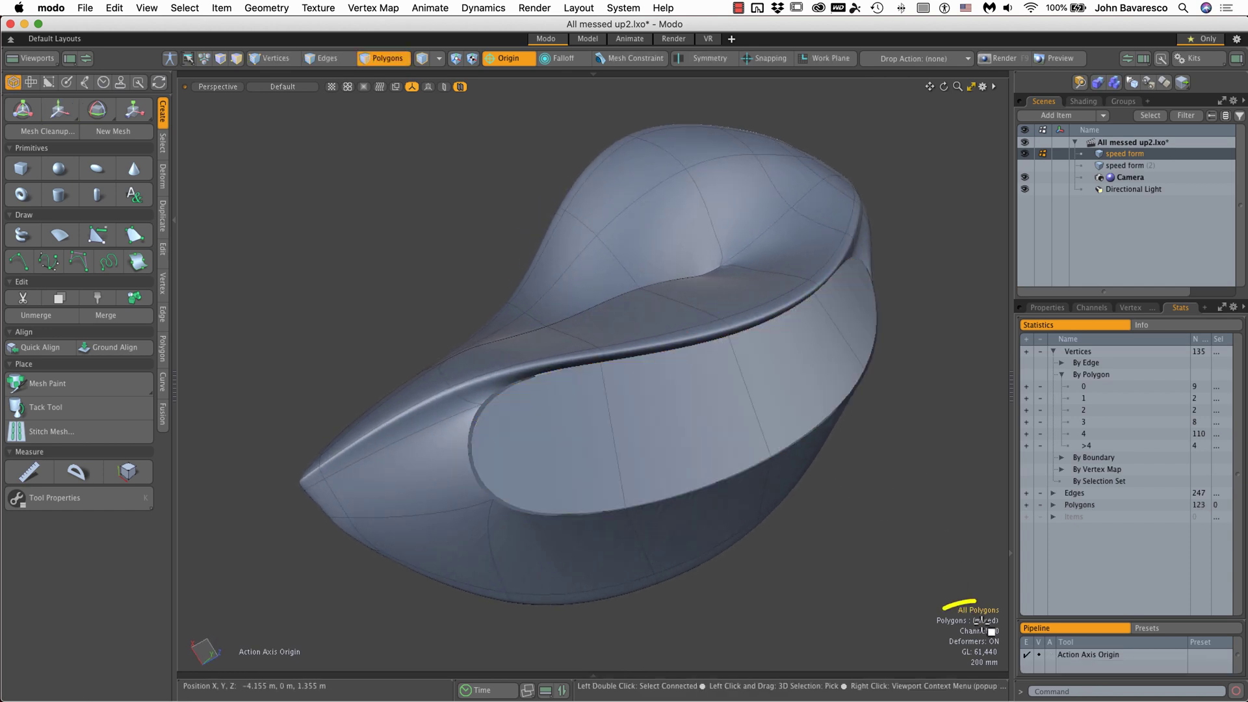
ctrl+alt+drag(958, 593, 696, 376)
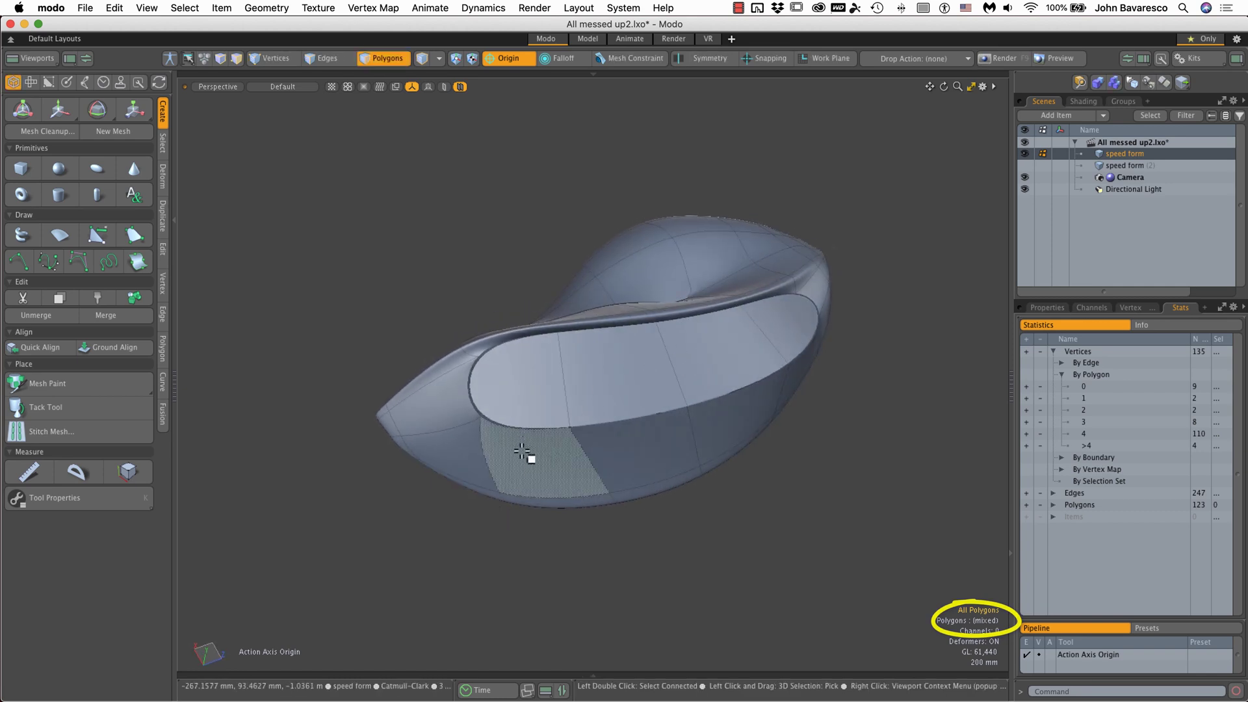
drag(529, 454, 711, 434)
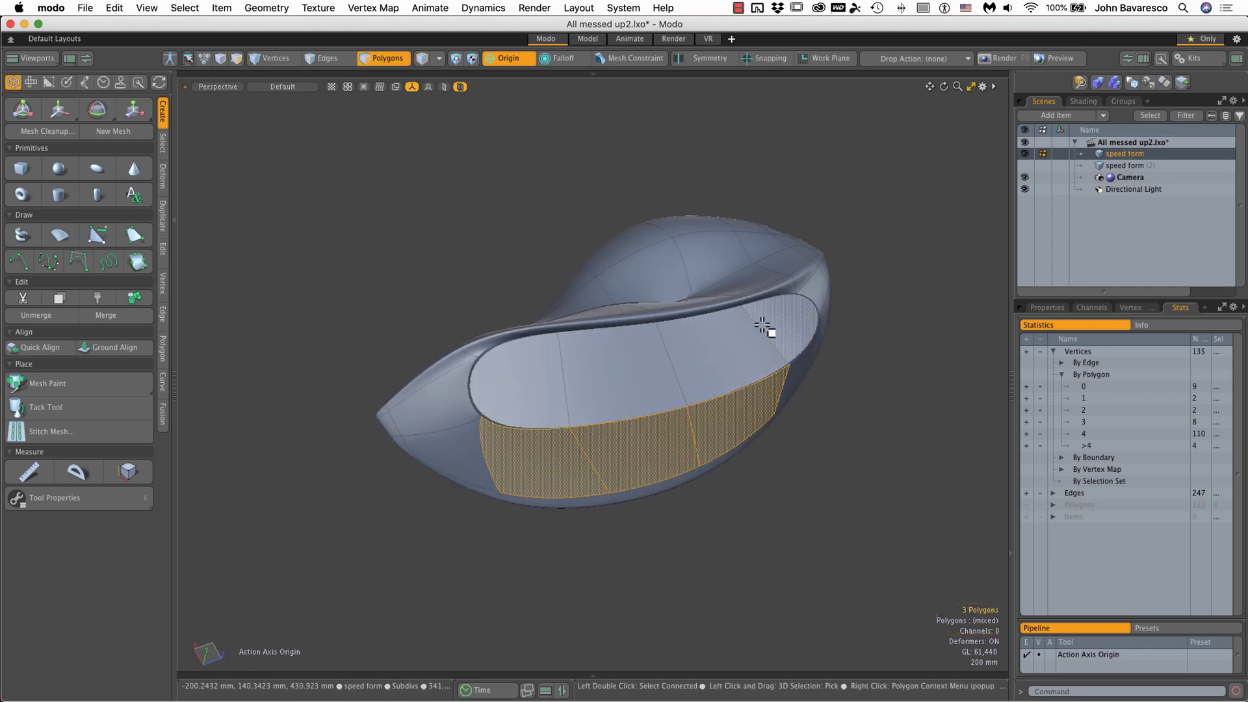
mouse_move(766, 325)
mouse_down()
mouse_move(620, 381)
mouse_move(549, 390)
mouse_up()
click(841, 504)
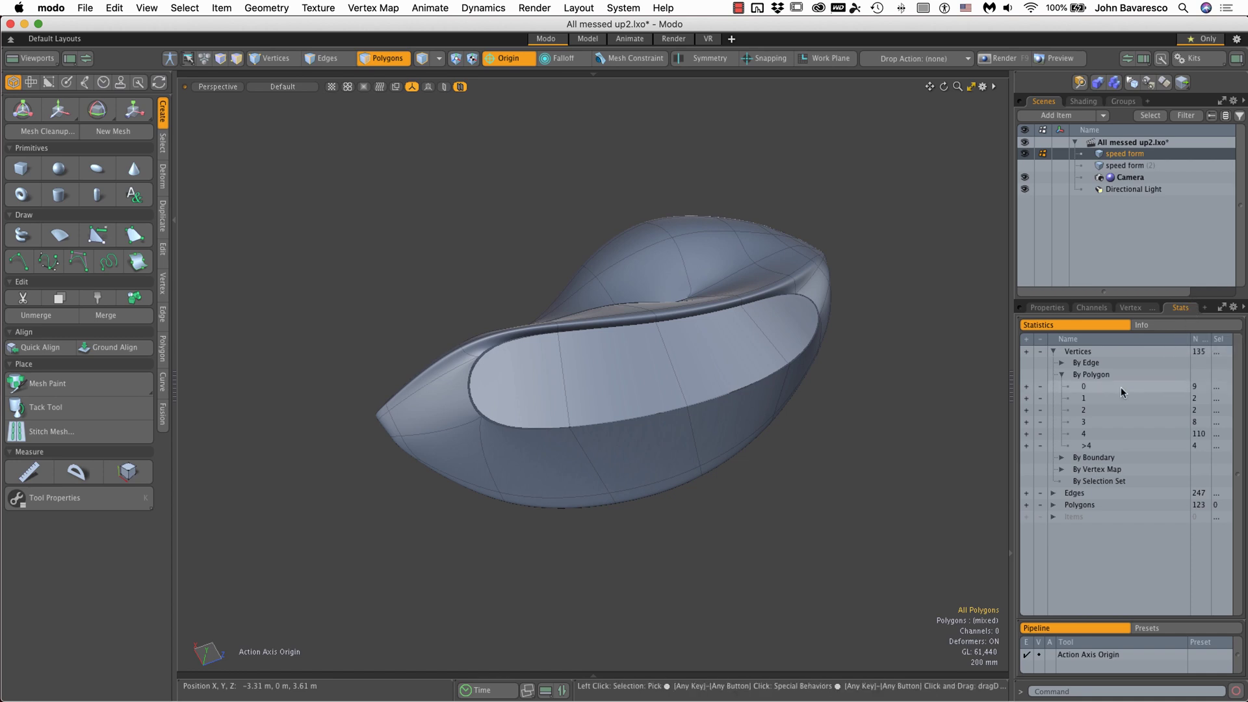
In the polygon statistics, compare the 4 Subdivs and 119 Catmull-Clark polygons, leaving the 4 Subdivs selected
click(1054, 352)
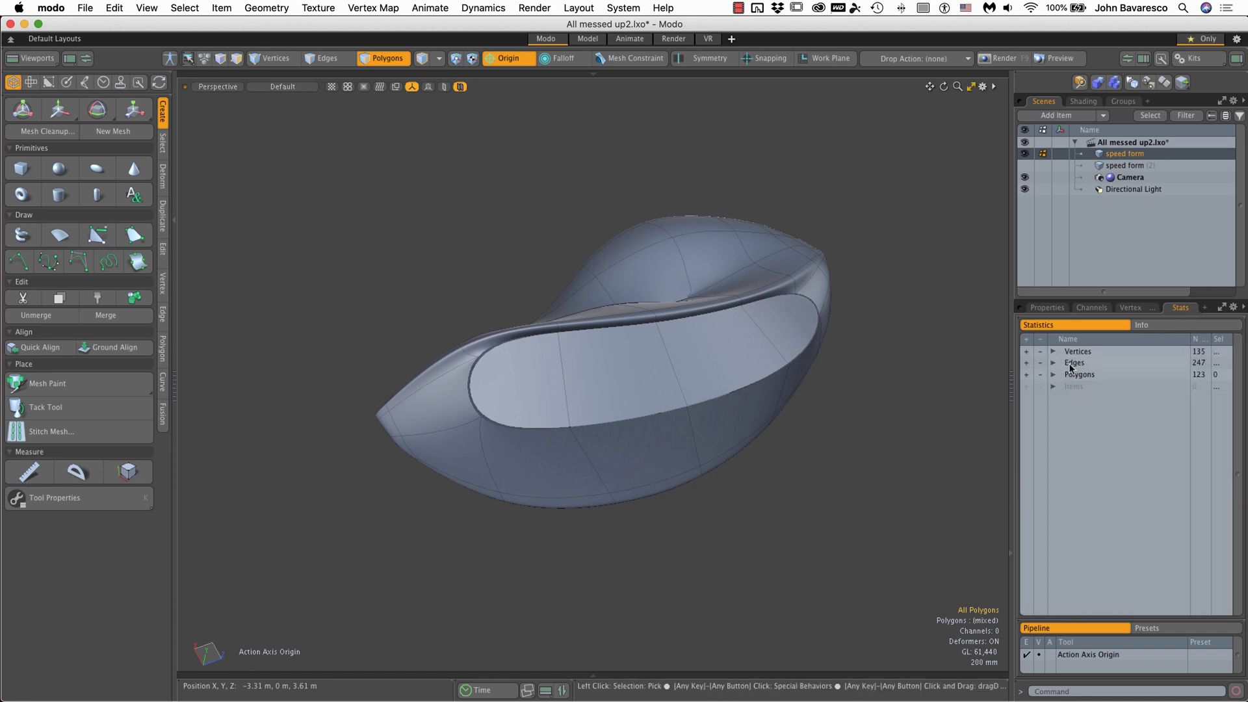
click(1054, 375)
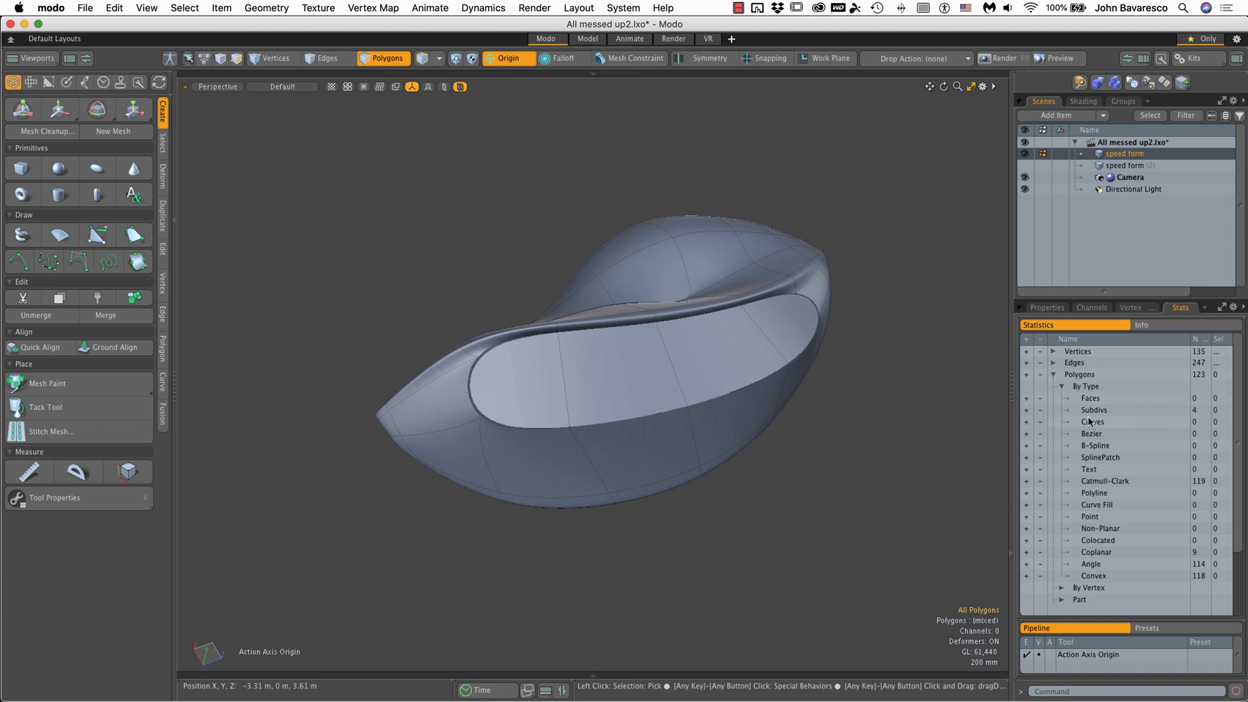
click(1027, 411)
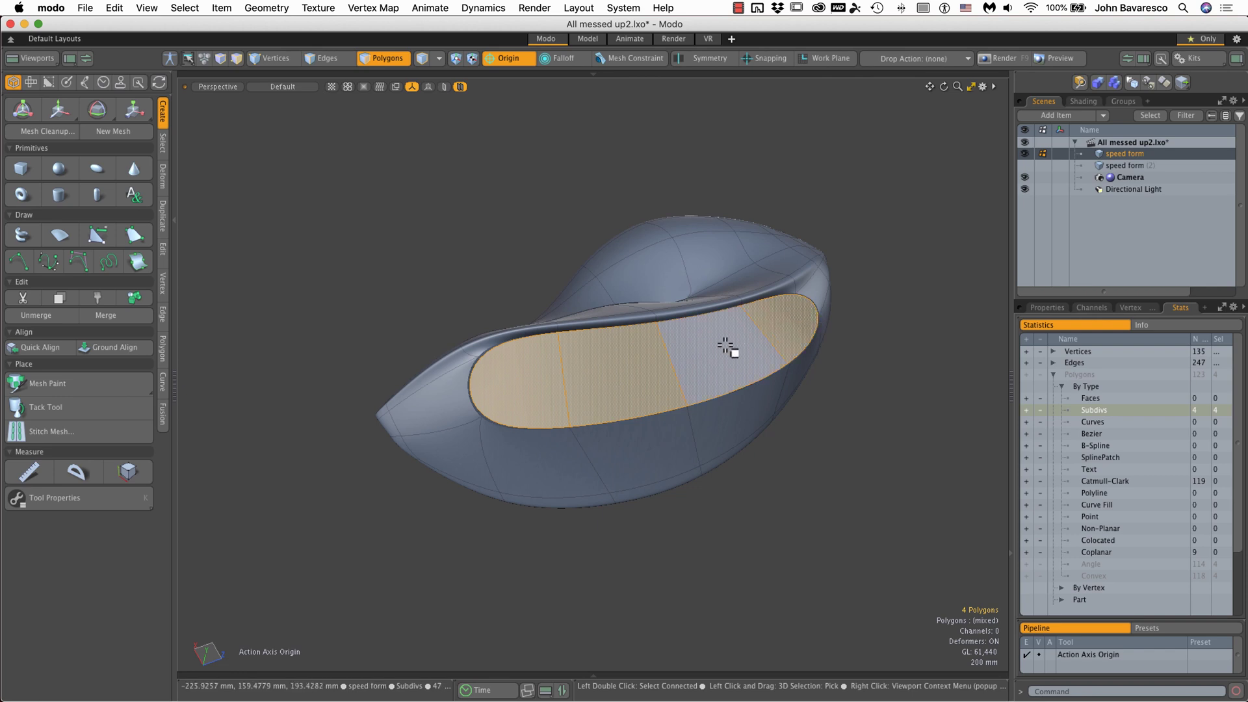
click(1040, 411)
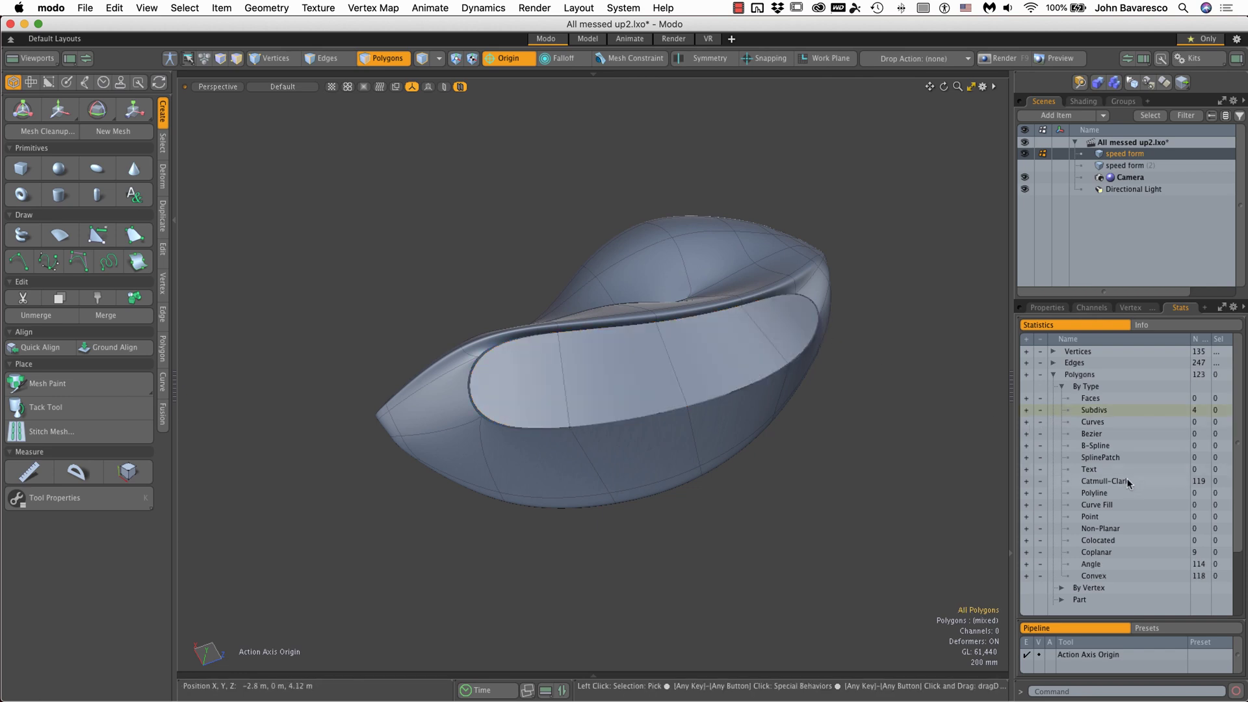
click(1027, 481)
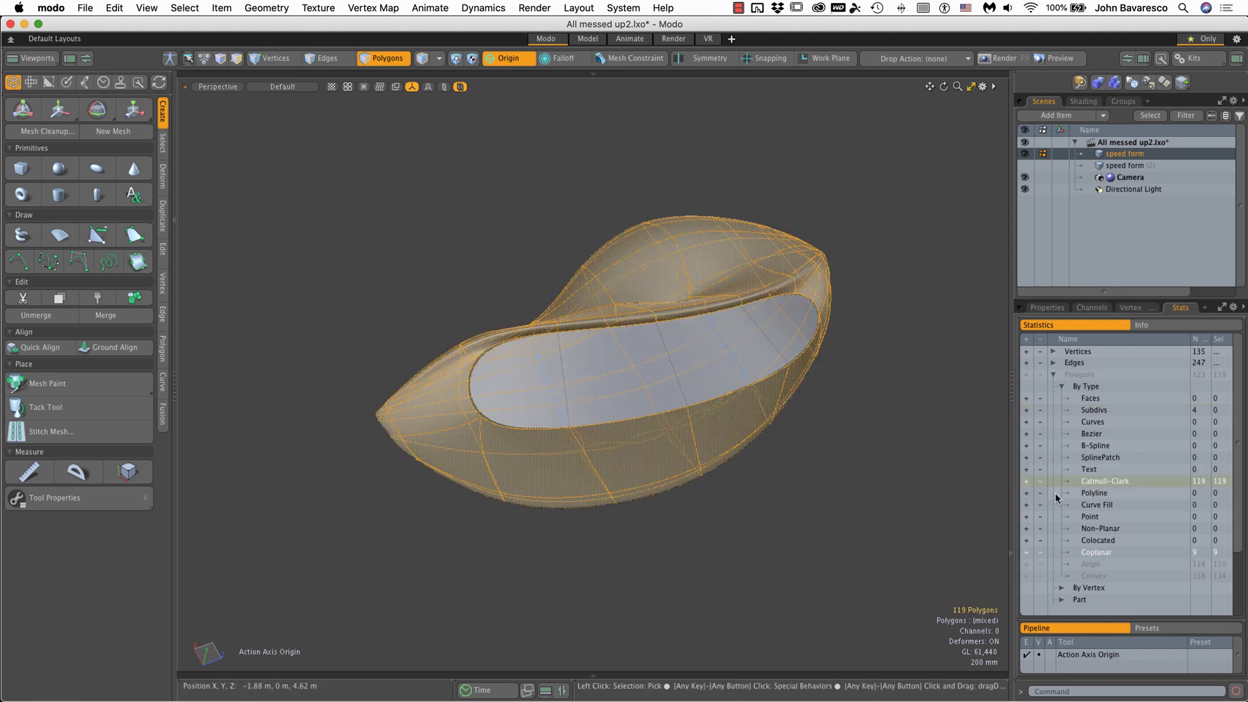
click(1039, 481)
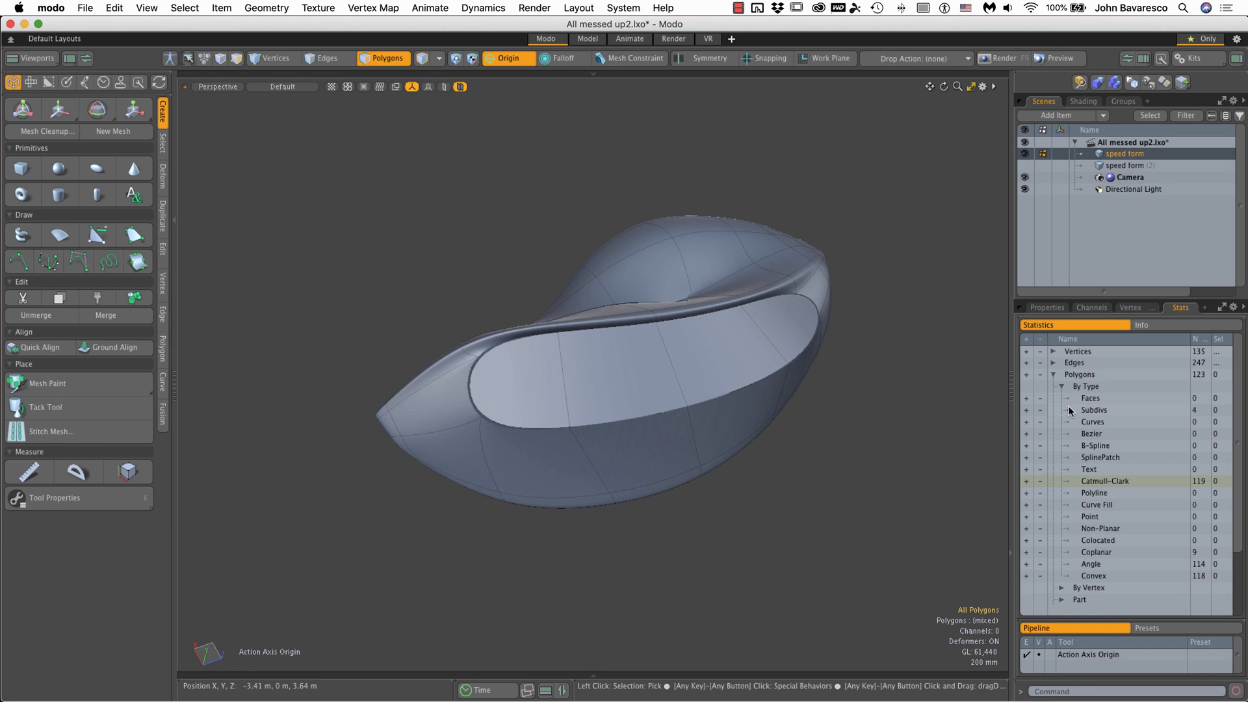
click(1026, 411)
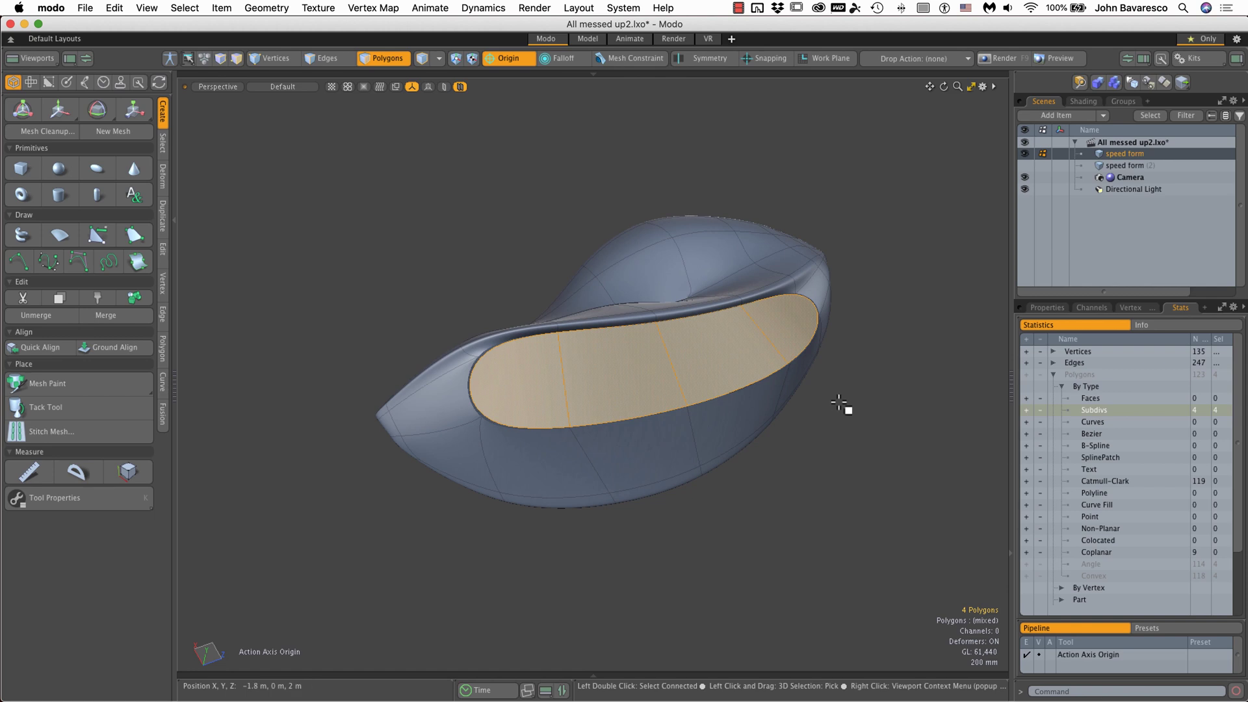
Toggle the four polygons with Tab, then deselect and make the whole mesh Catmull-Clark subdivision
key(Tab)
key(Tab)
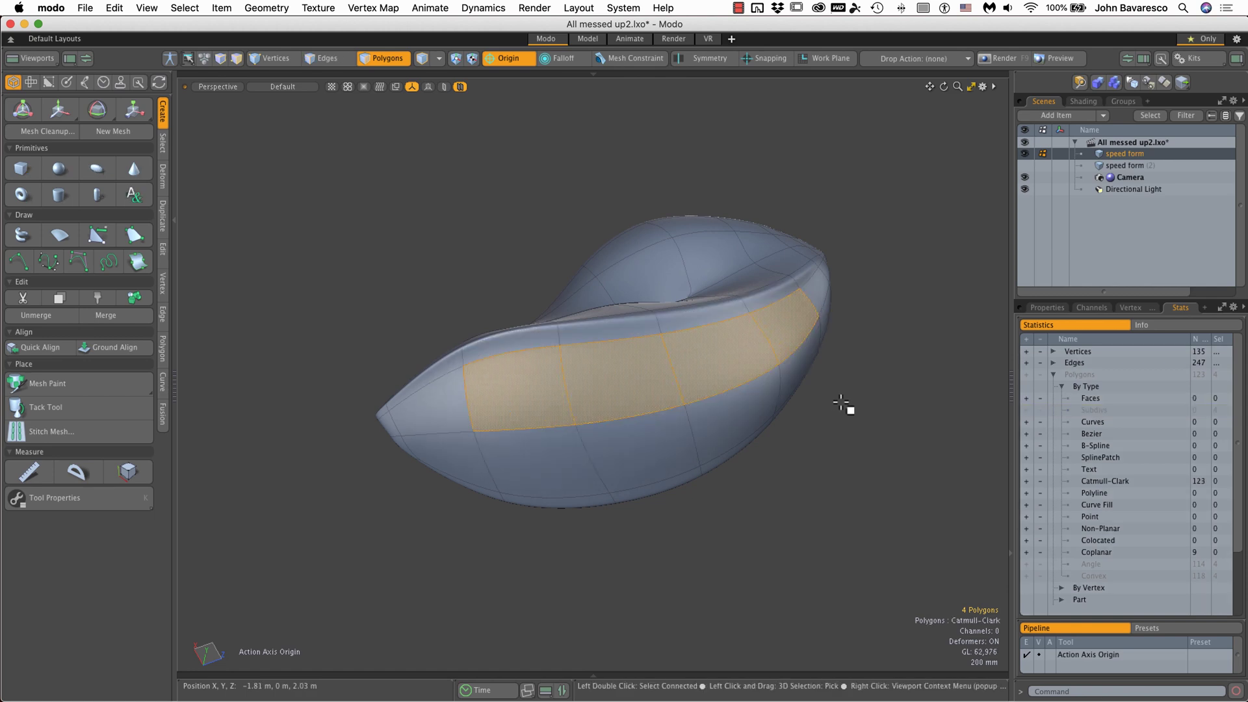
key(Tab)
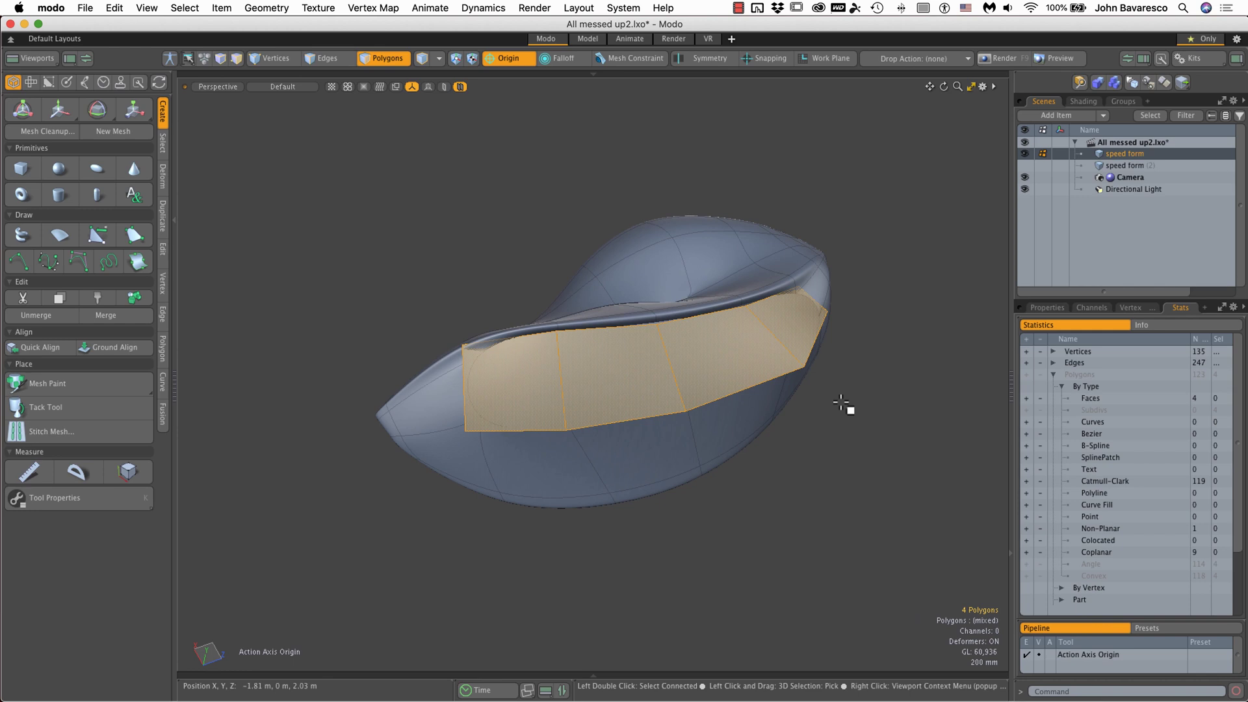
key(Tab)
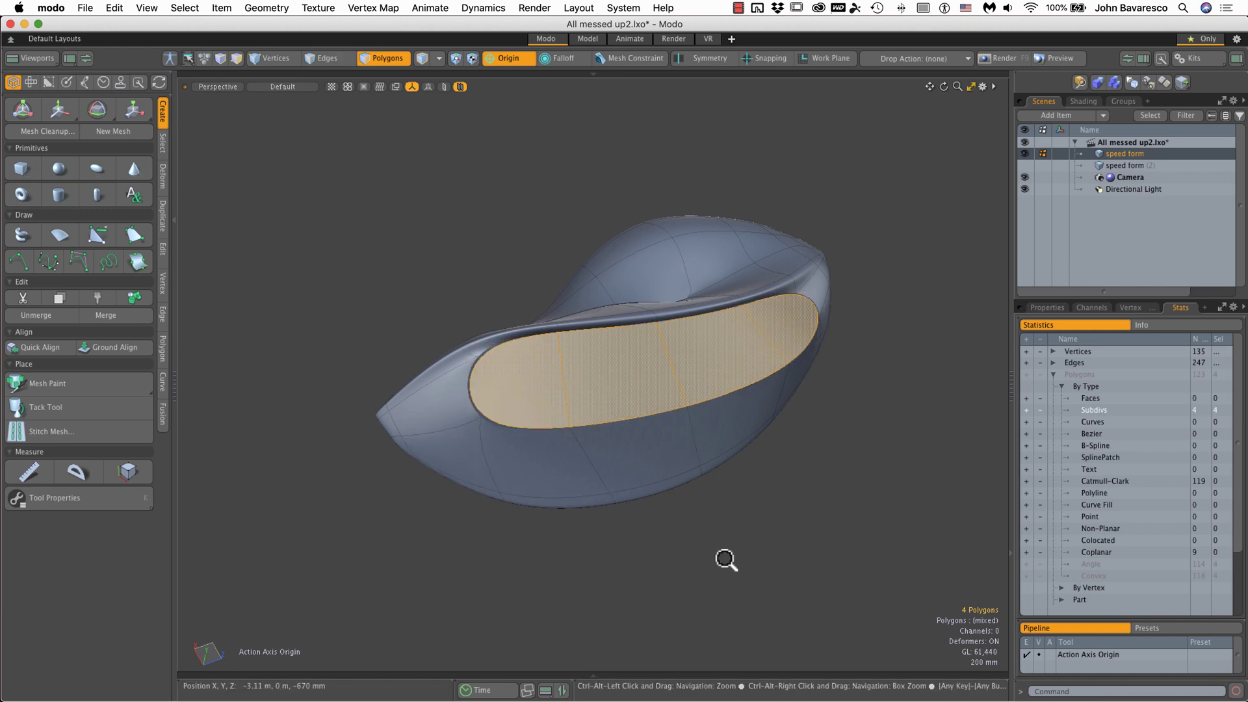
scroll(802, 538, down, 2)
key(q)
click(801, 539)
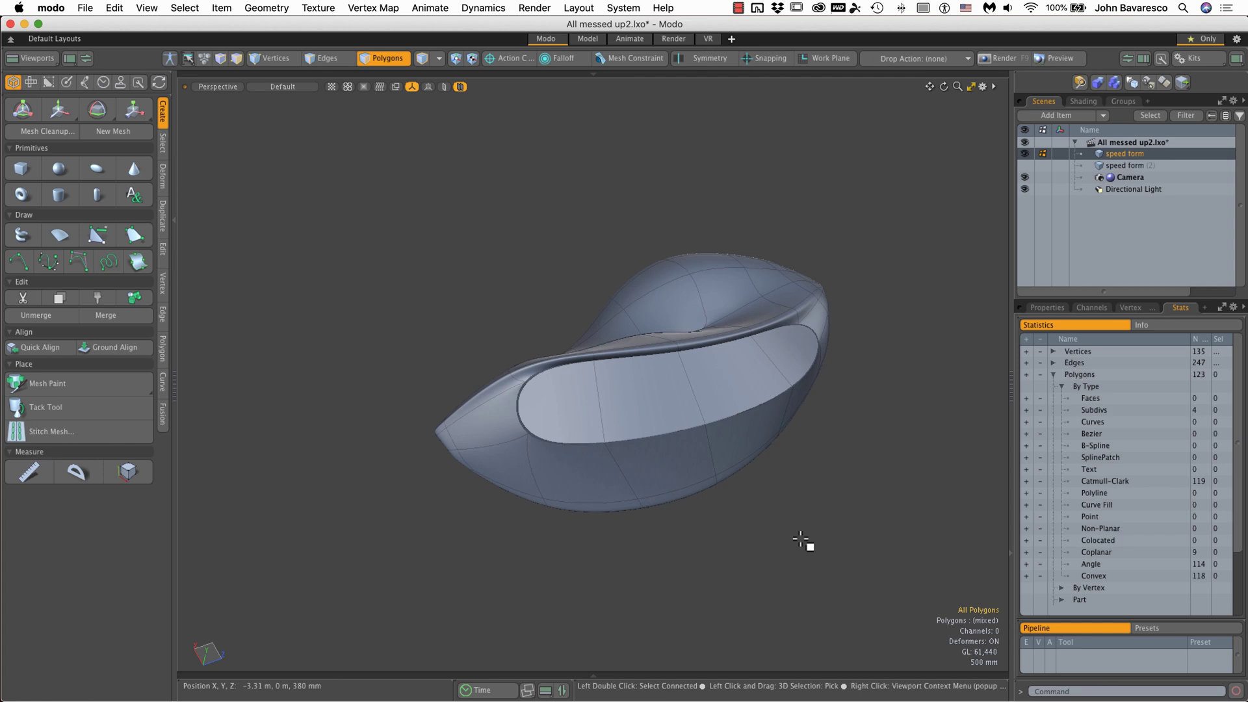
key(Tab)
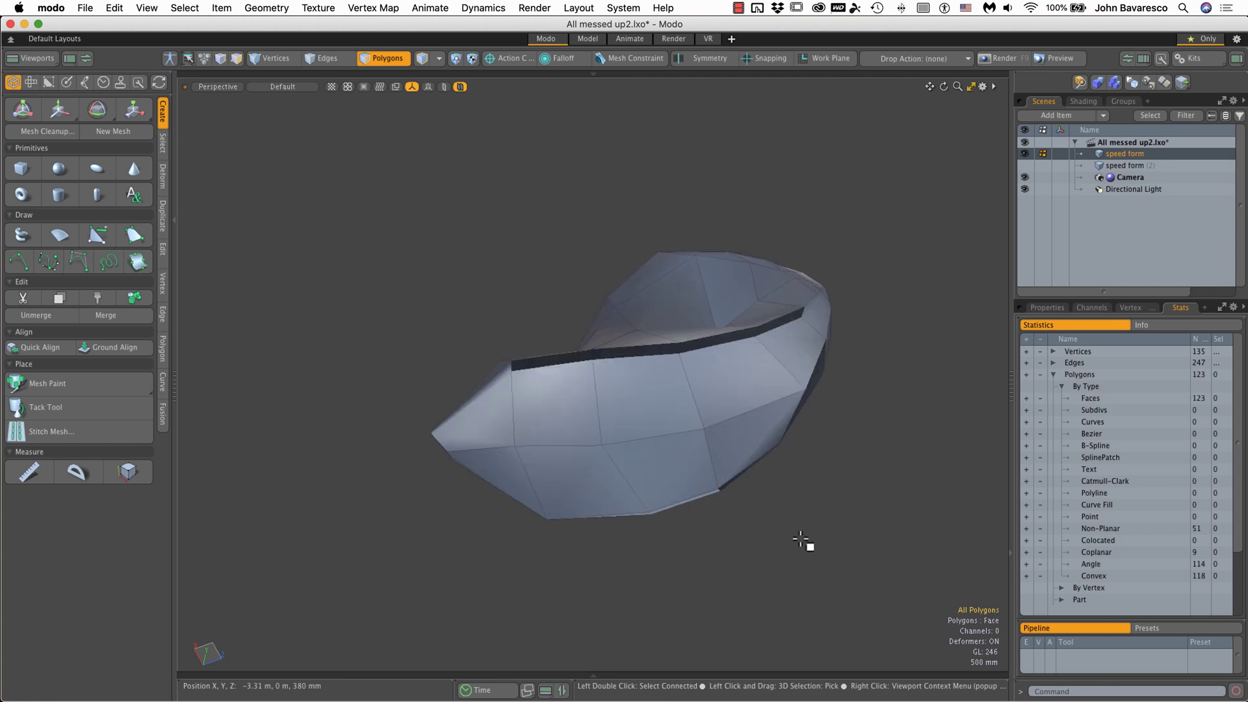
key(Tab)
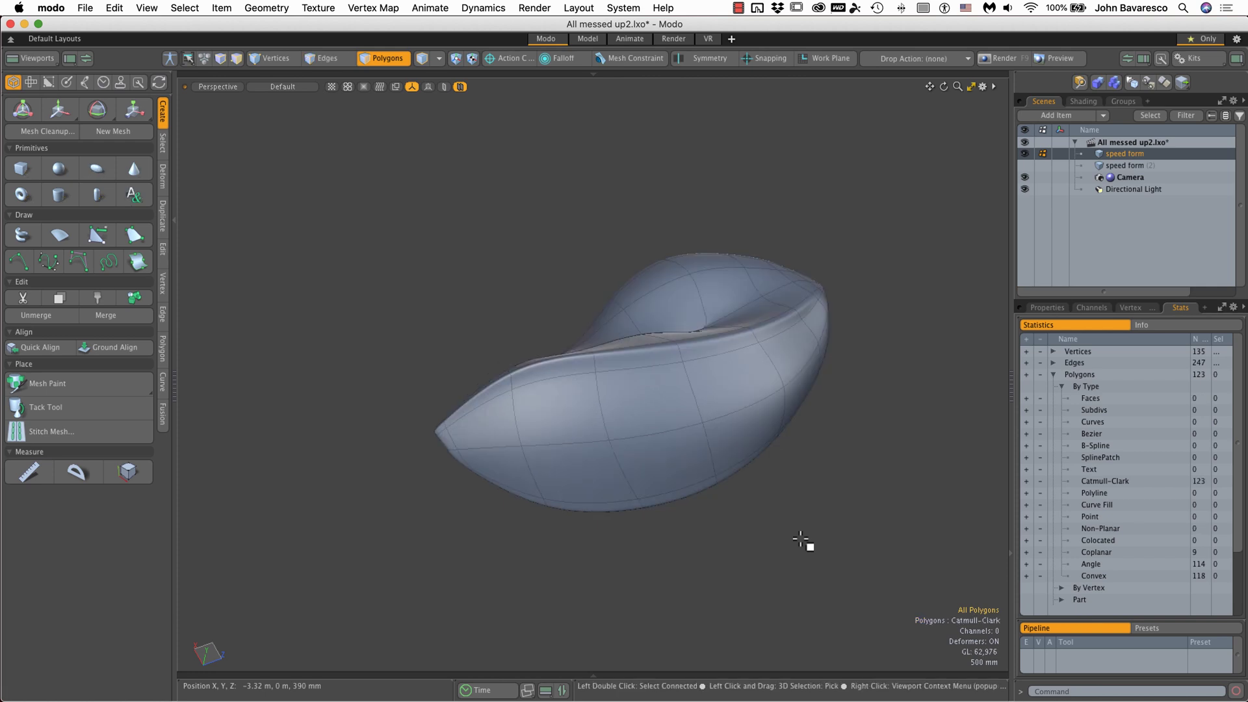
alt+drag(735, 409, 588, 460)
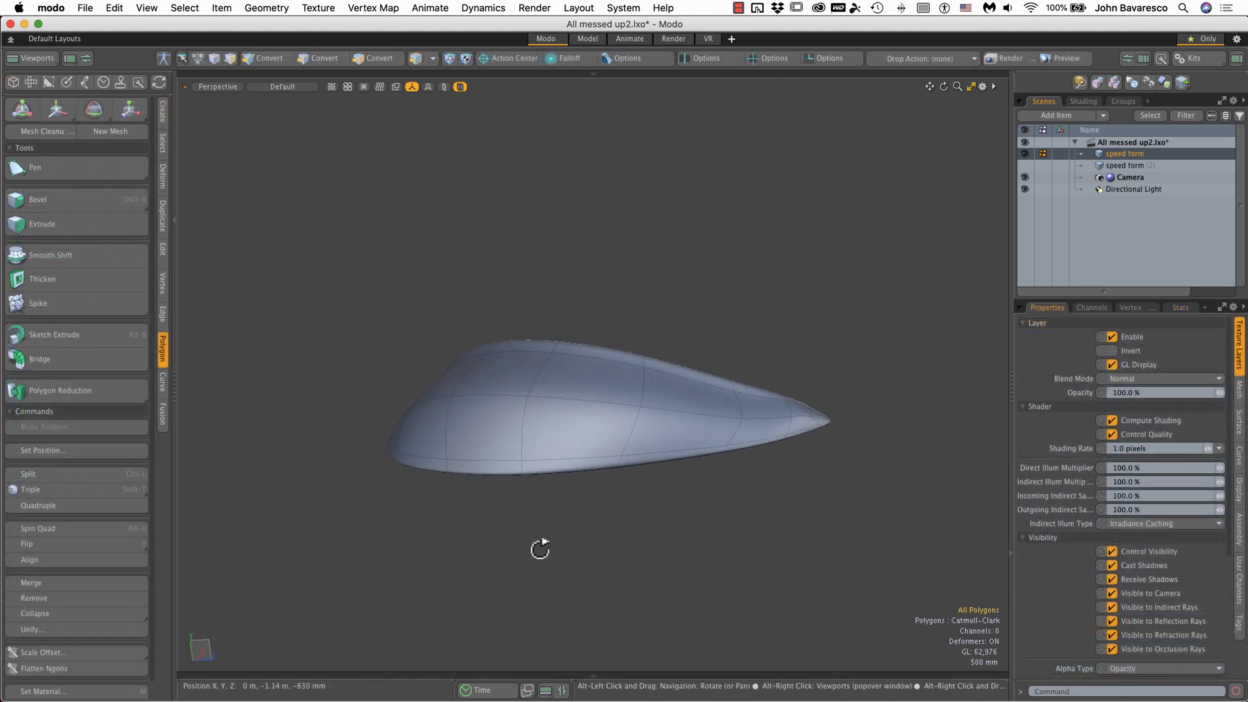
alt+drag(537, 549, 559, 273)
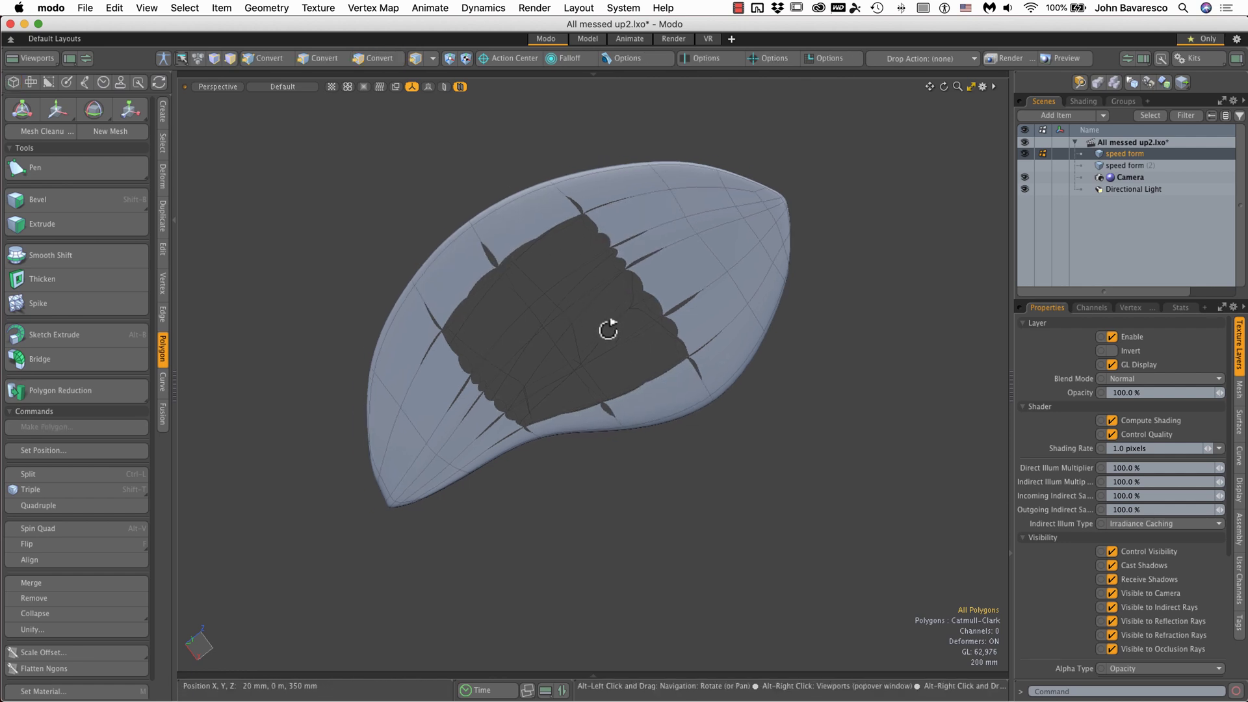
alt+drag(607, 329, 568, 373)
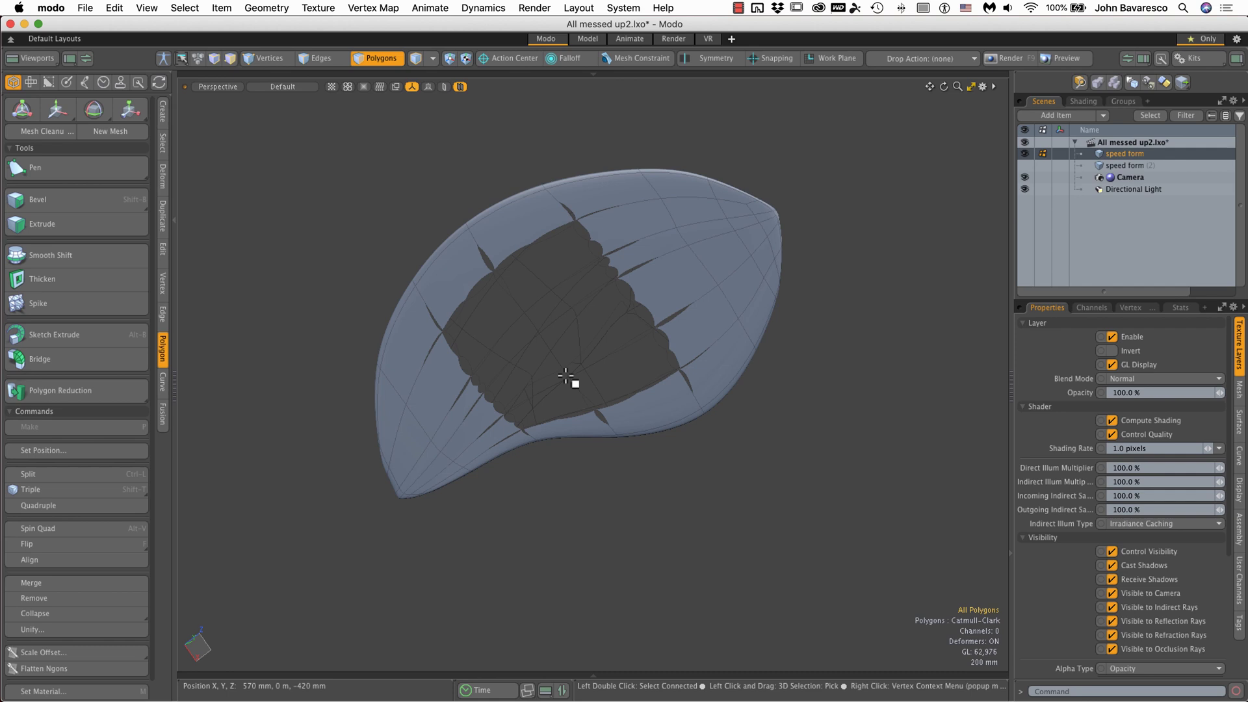
Select six polygons near the dark patch, switch to Vertices, and open Mesh Cleanup
ctrl+alt+drag(565, 377, 663, 377)
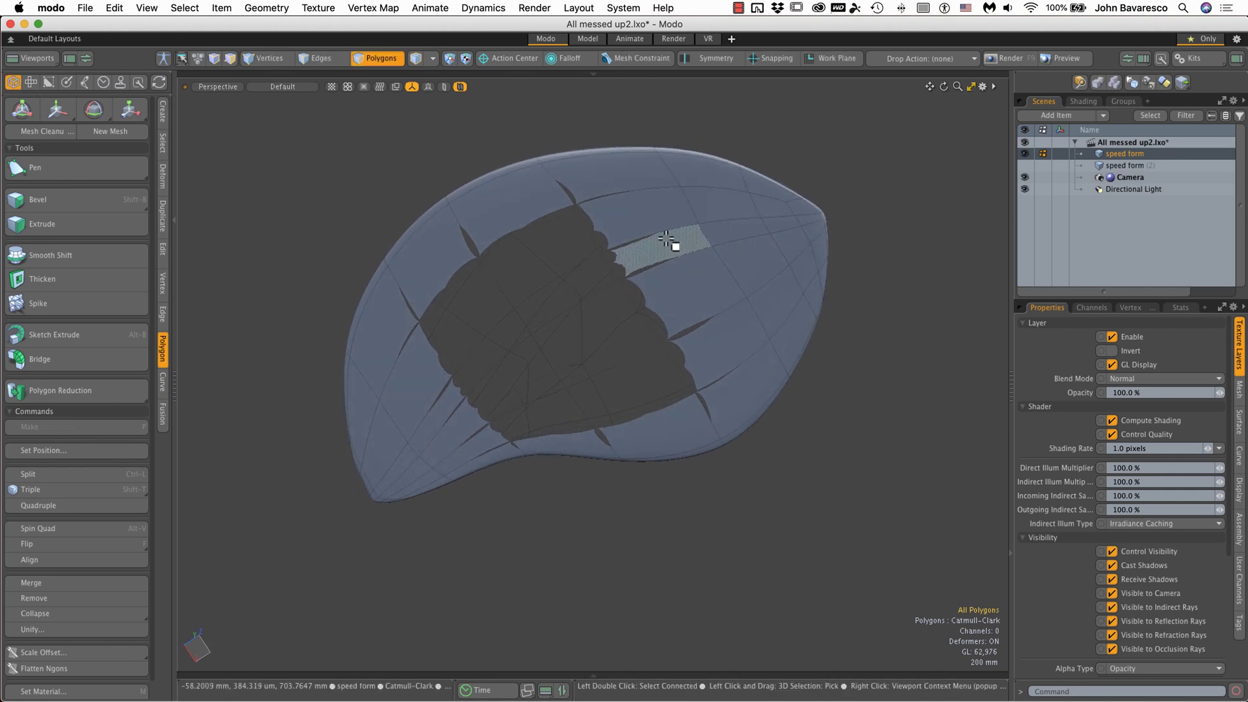
mouse_move(669, 206)
mouse_down()
mouse_move(722, 280)
mouse_move(743, 256)
mouse_move(714, 220)
mouse_up()
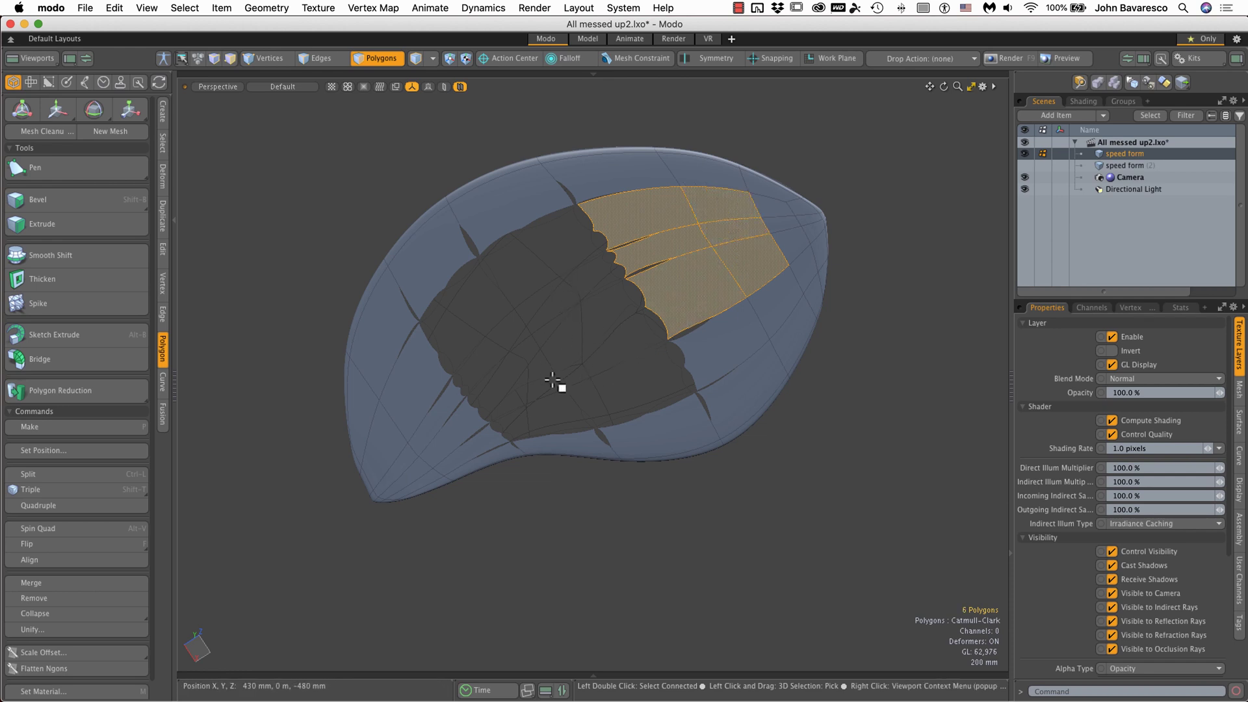
ctrl+alt+drag(613, 304, 673, 227)
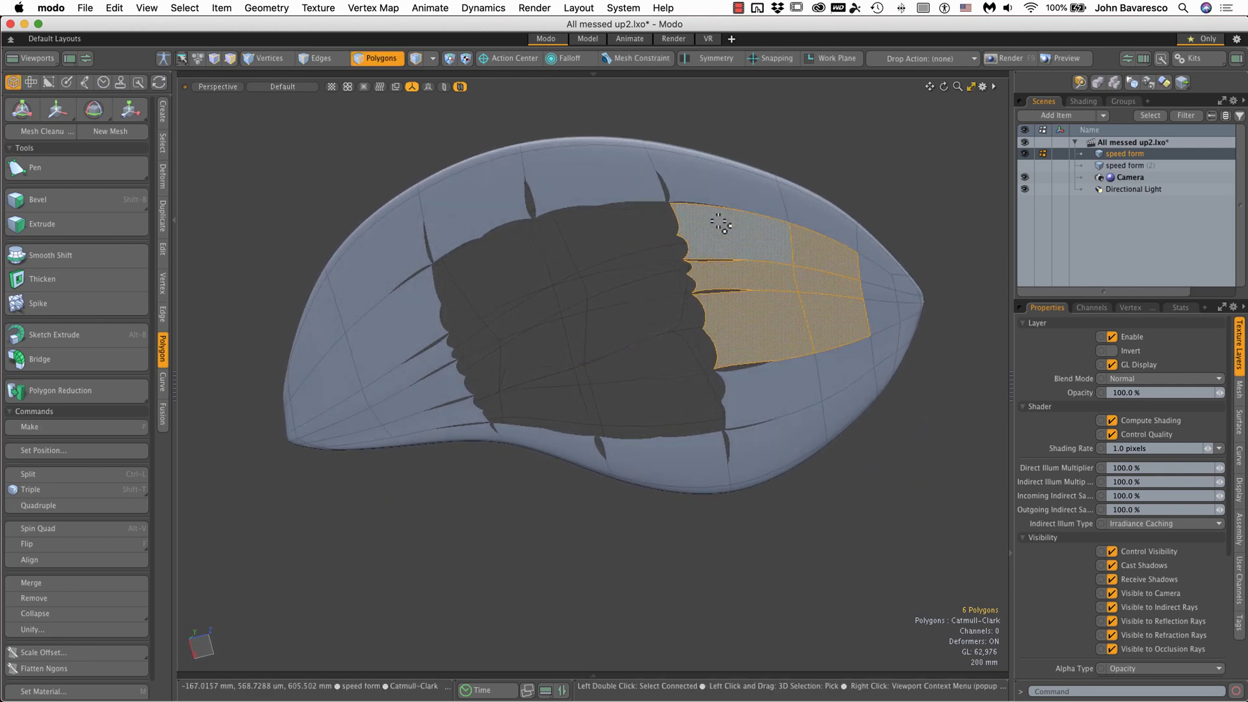
key(1)
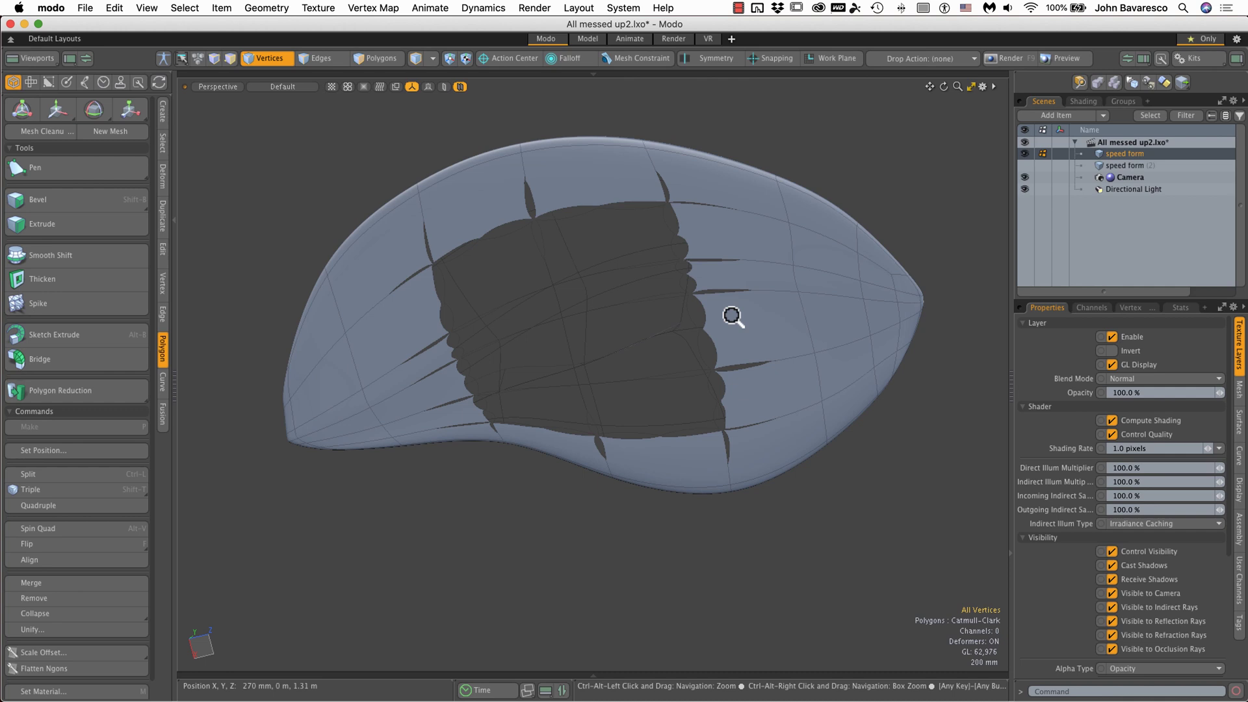
scroll(714, 321, down, 2)
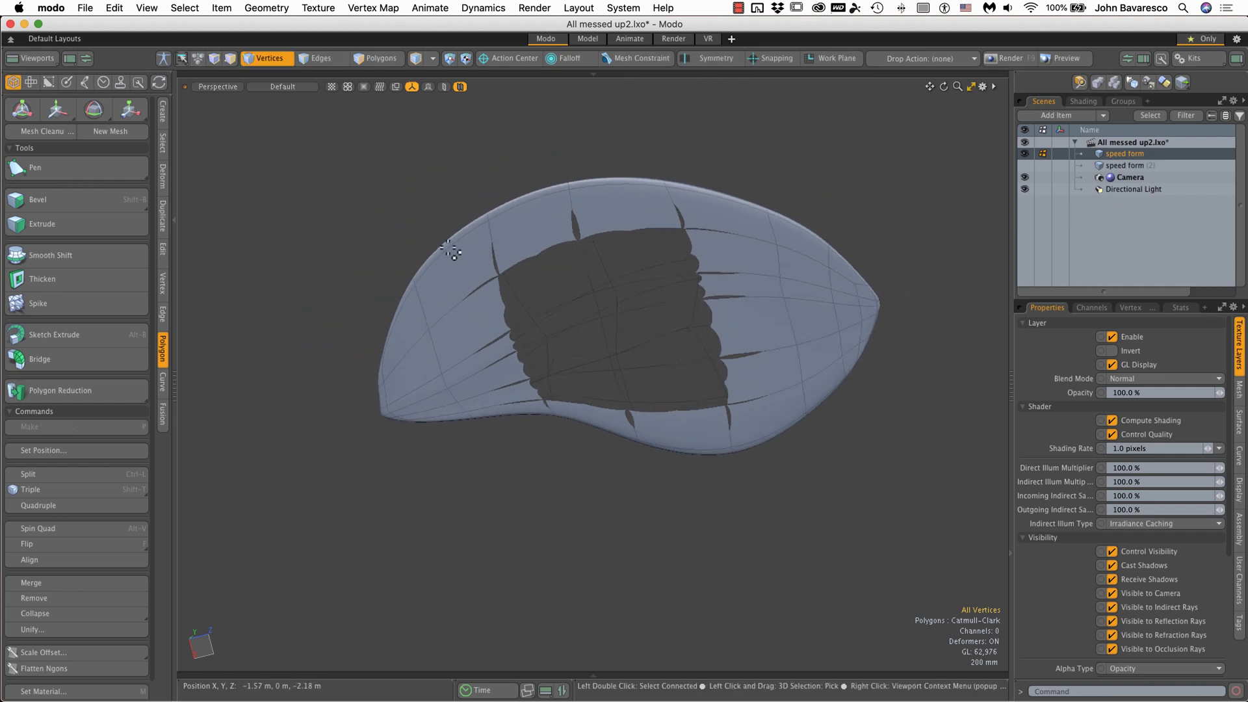
alt+drag(453, 250, 550, 275)
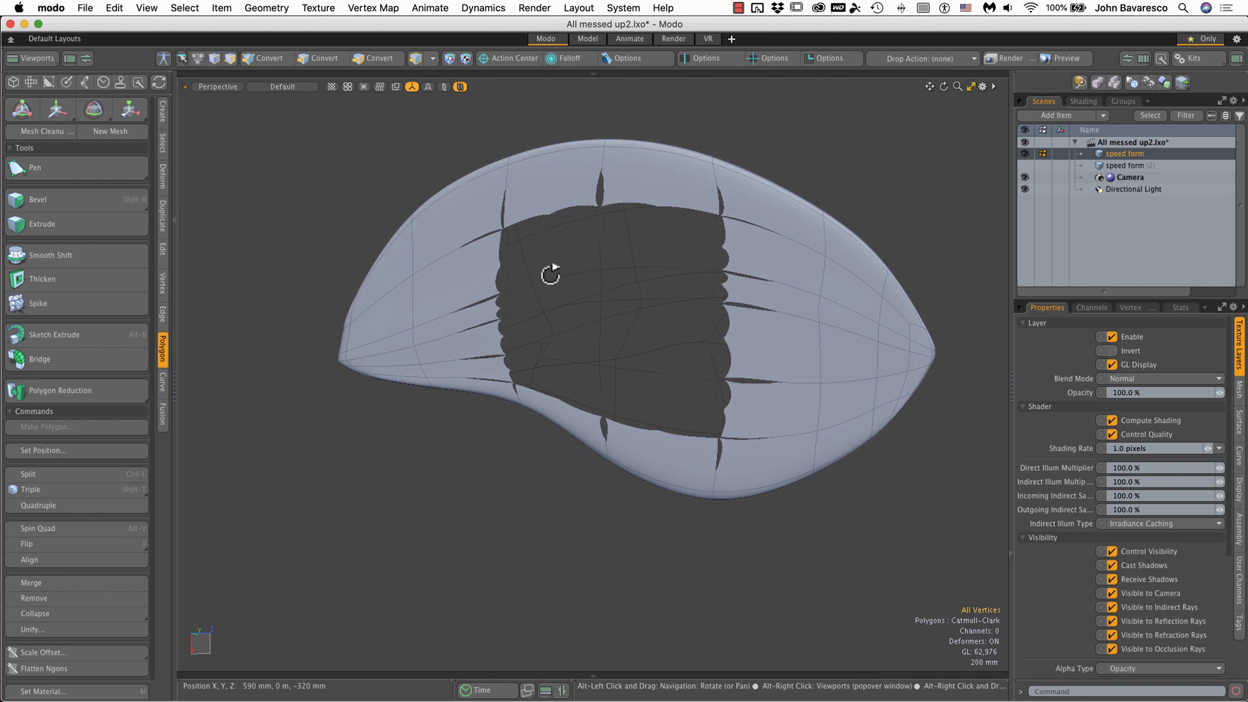
click(42, 132)
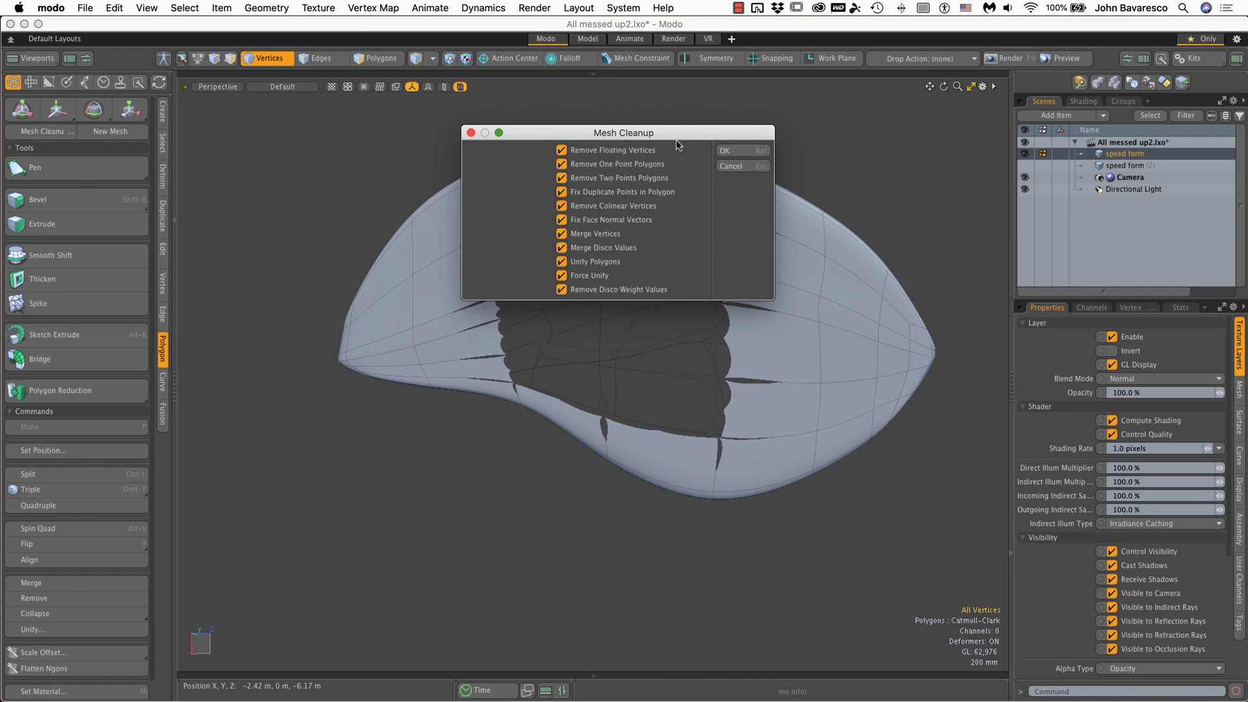
Cancel Mesh Cleanup and align all polygon normals, confirming the 8 flipped polygons
click(747, 165)
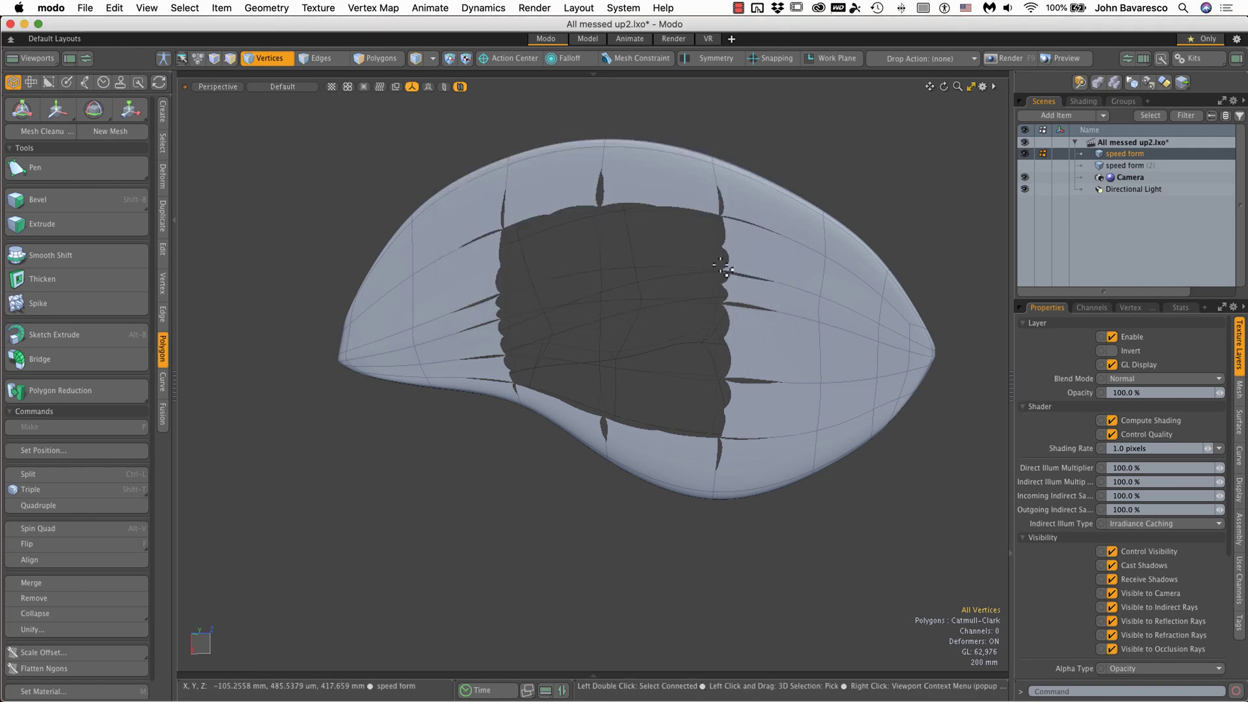
ctrl+alt+drag(689, 336, 646, 329)
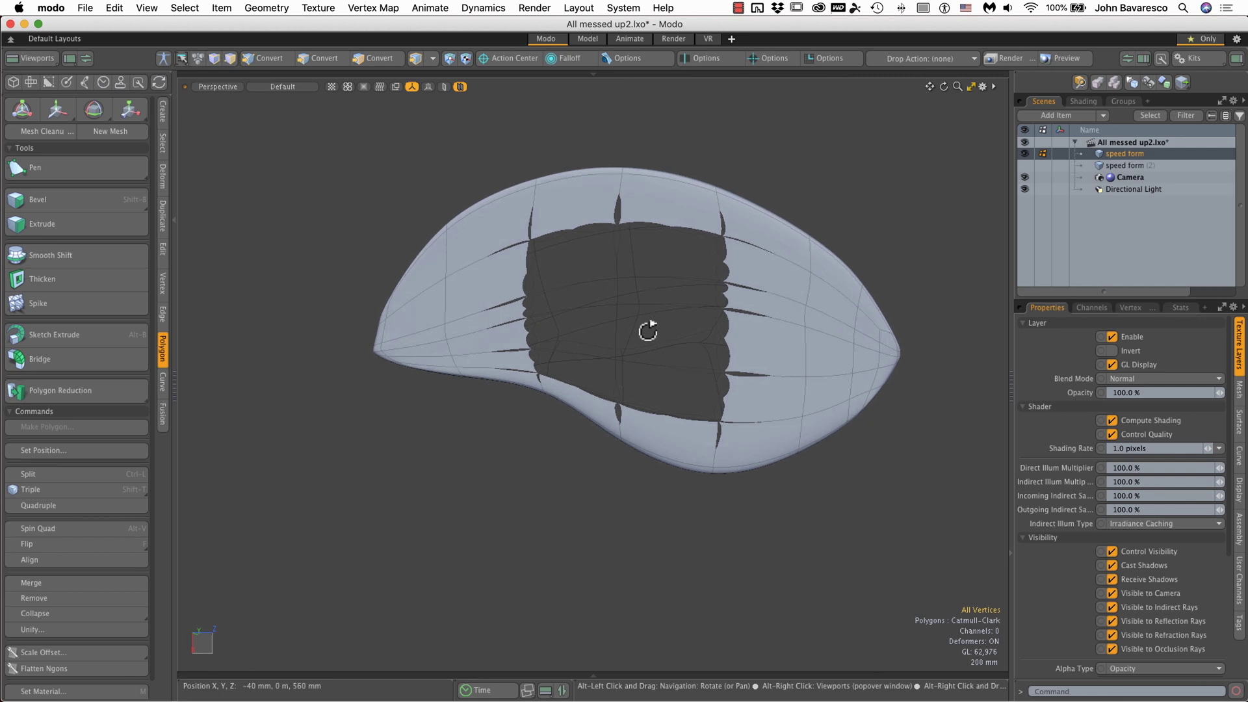
click(87, 563)
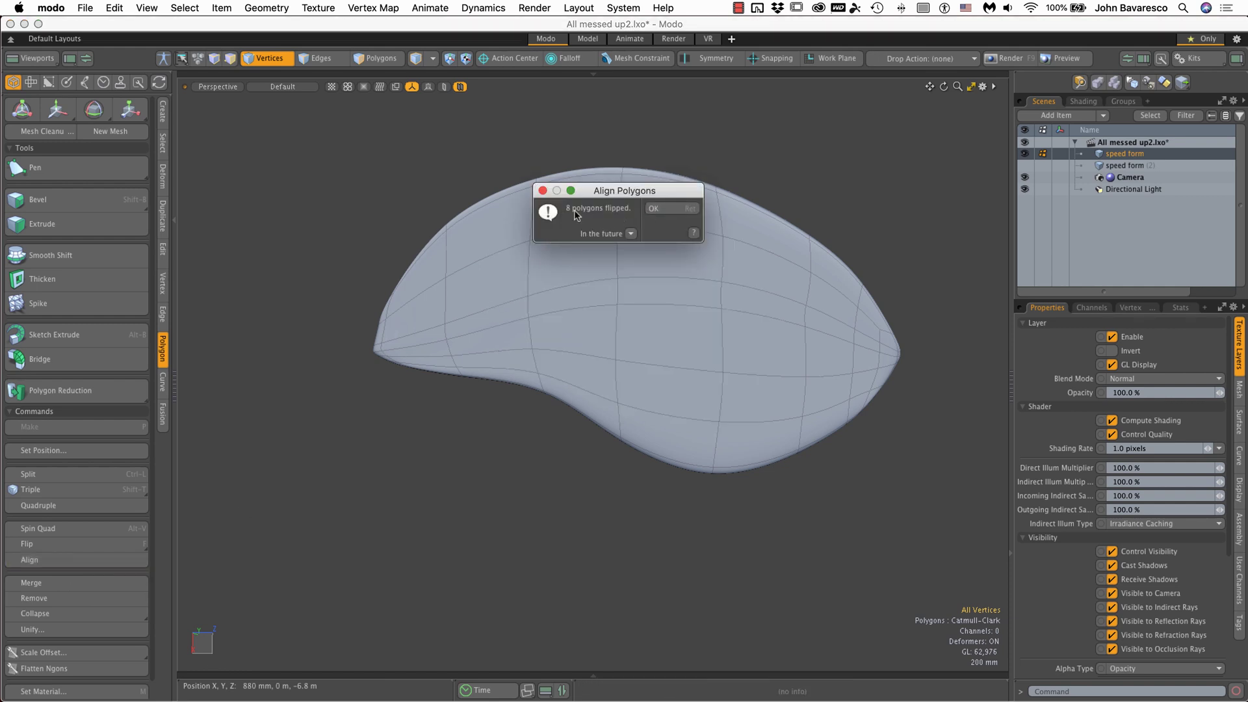
click(652, 209)
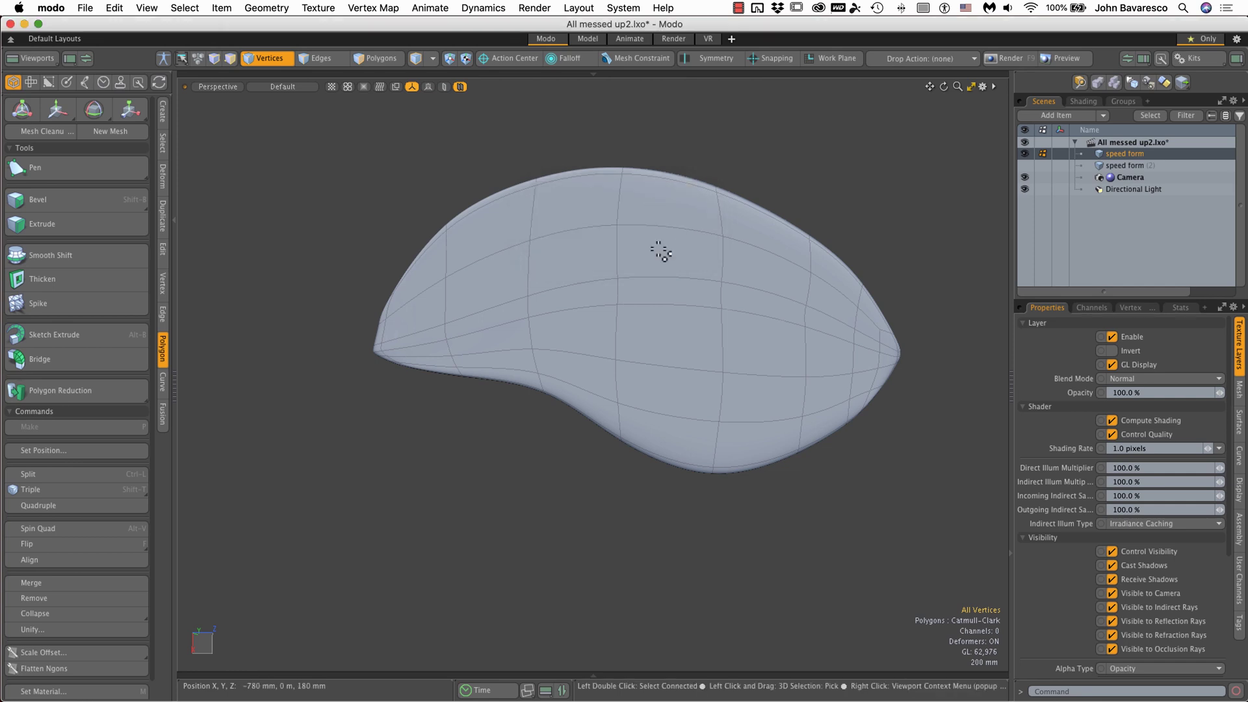
alt+drag(559, 303, 657, 460)
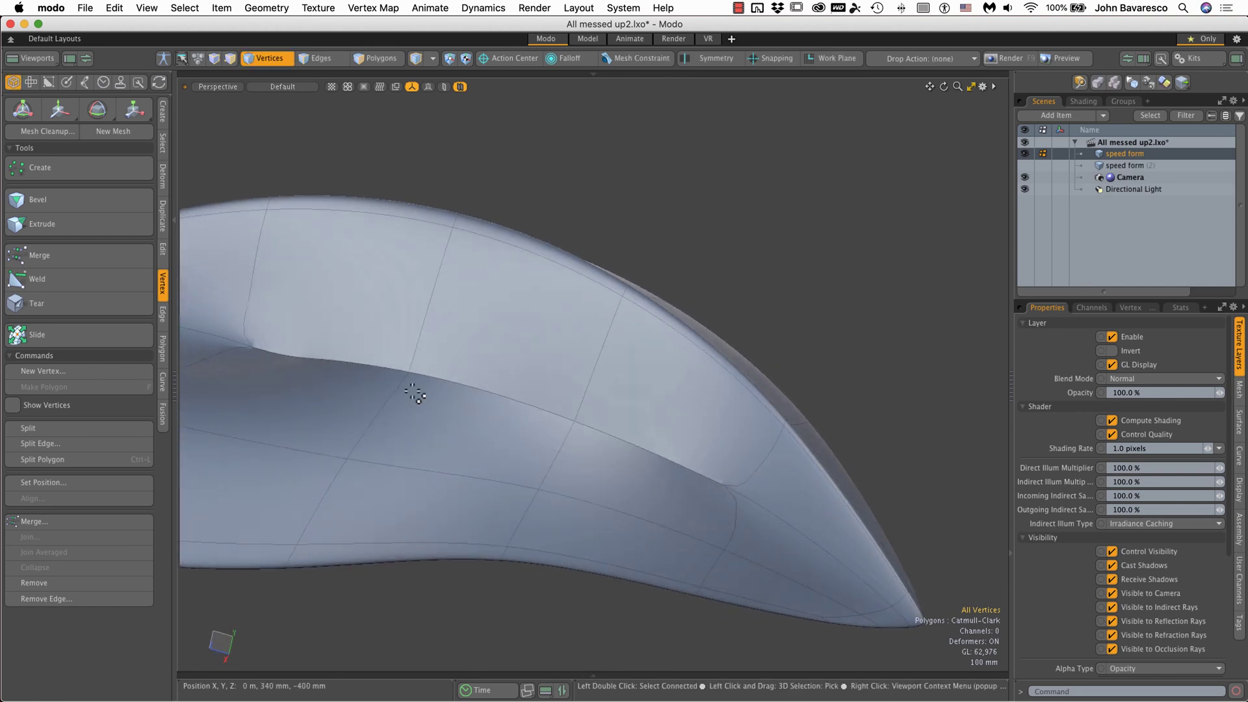
In Edges mode, shift-select edges along the inner surface crease, then clear the selection
ctrl+alt+drag(412, 392, 506, 404)
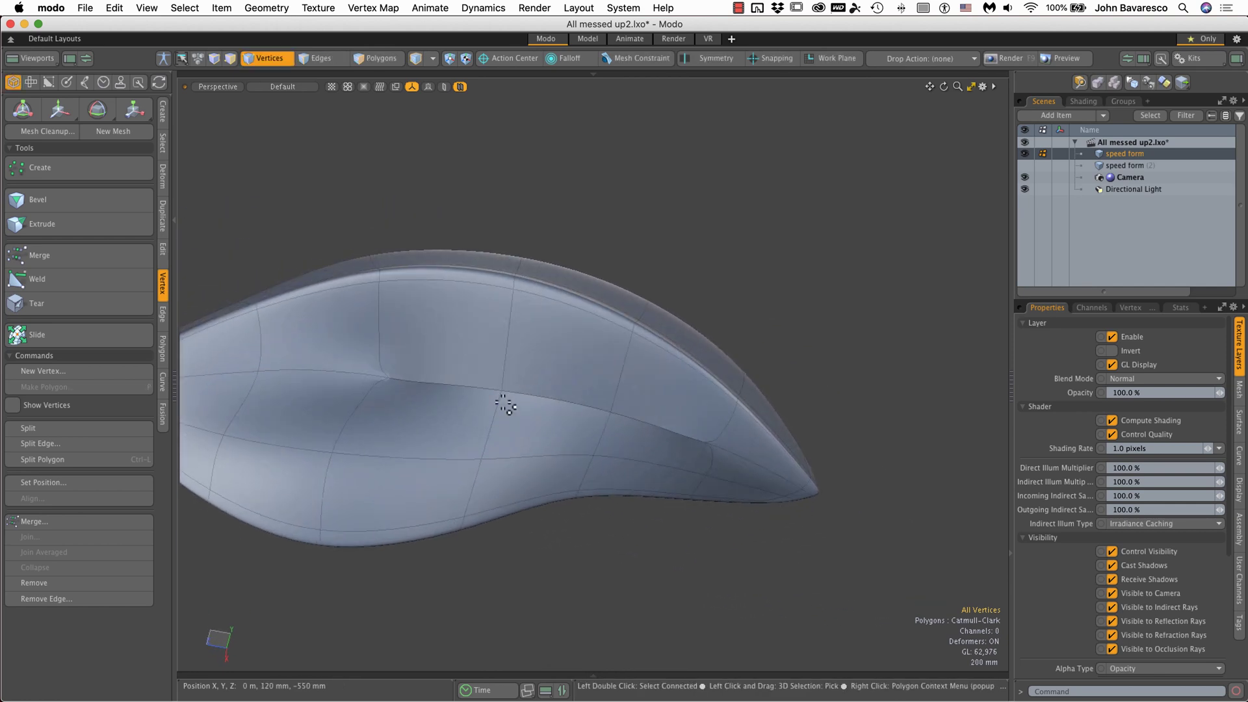
click(318, 59)
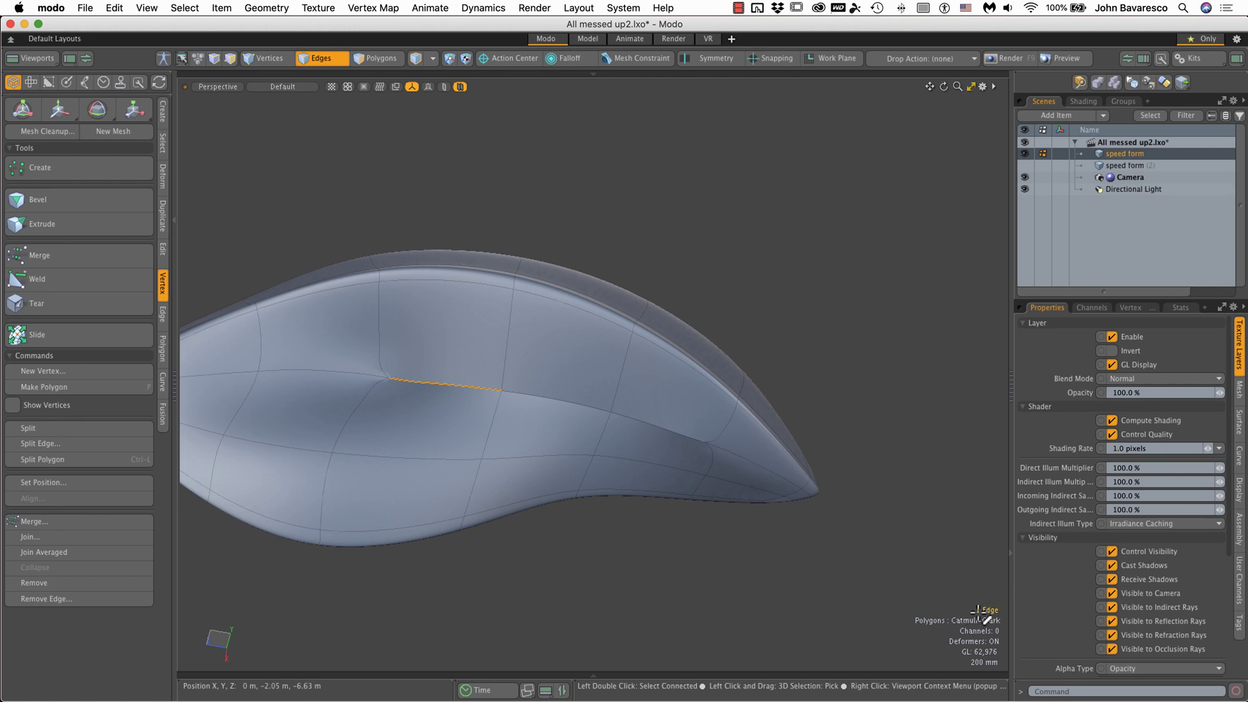
key(shift)
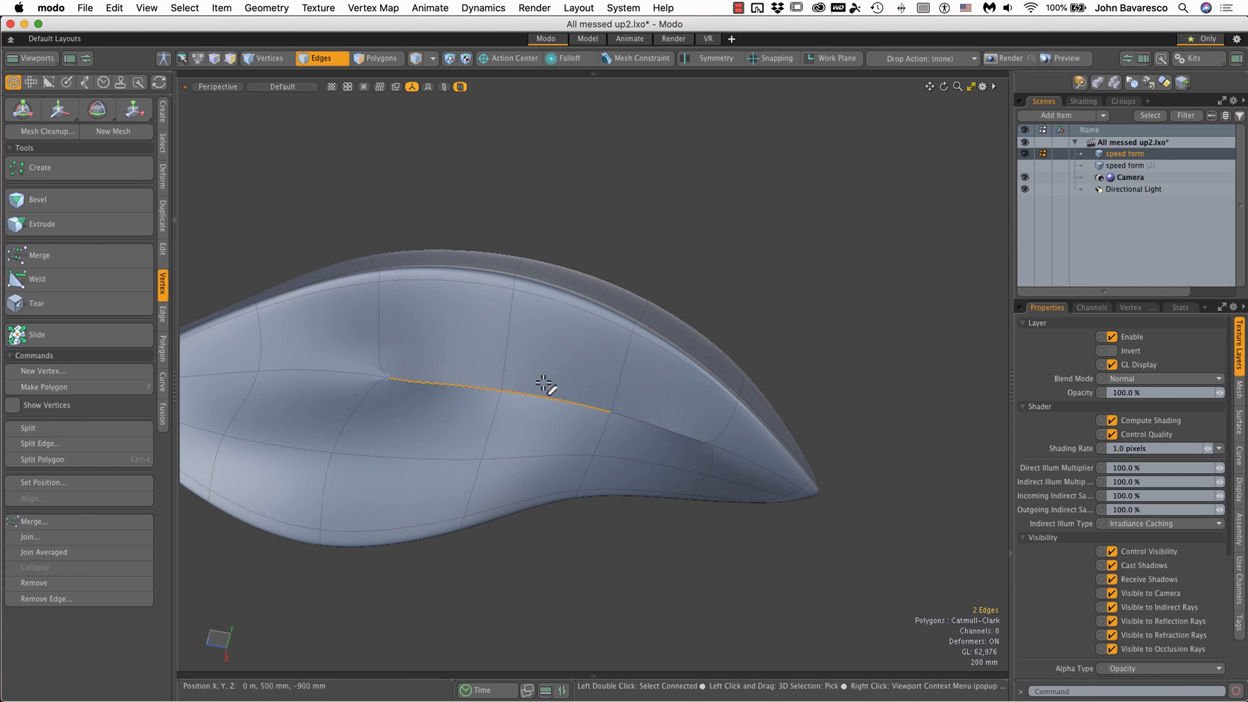
click(681, 236)
Select the eleven internal polygons along the inner crease and delete them
alt+drag(599, 349, 632, 362)
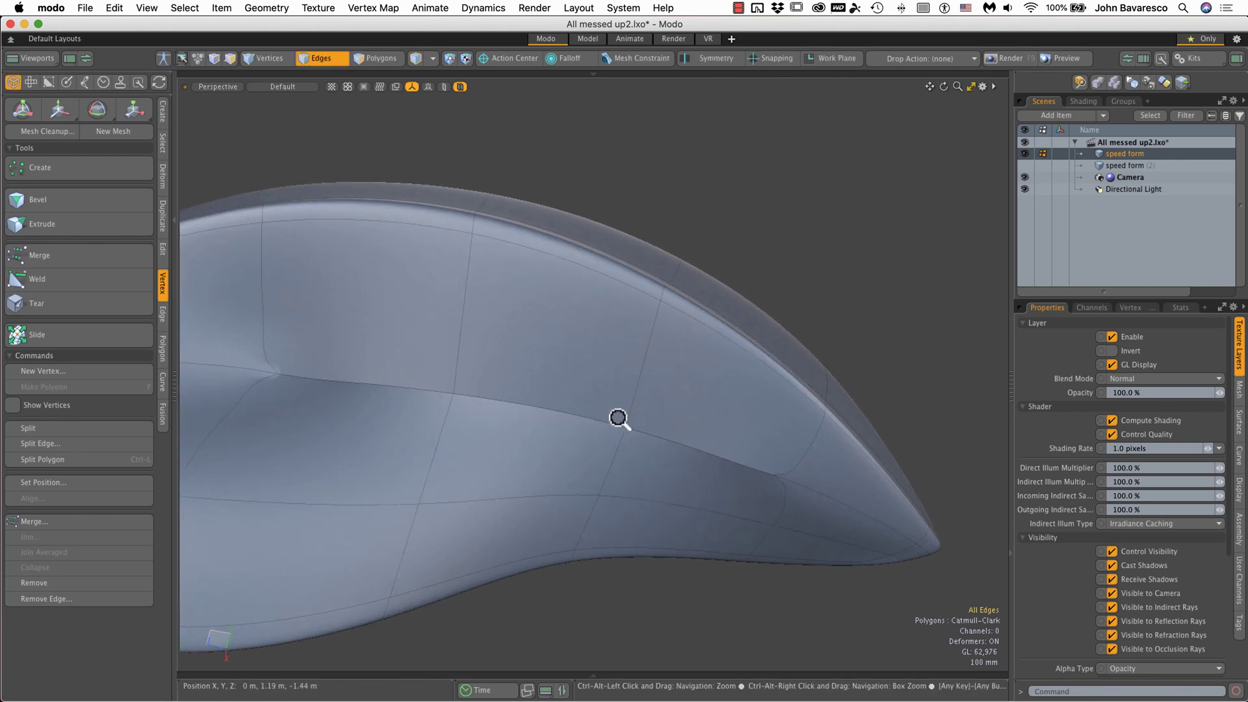
alt+drag(618, 417, 565, 273)
key(3)
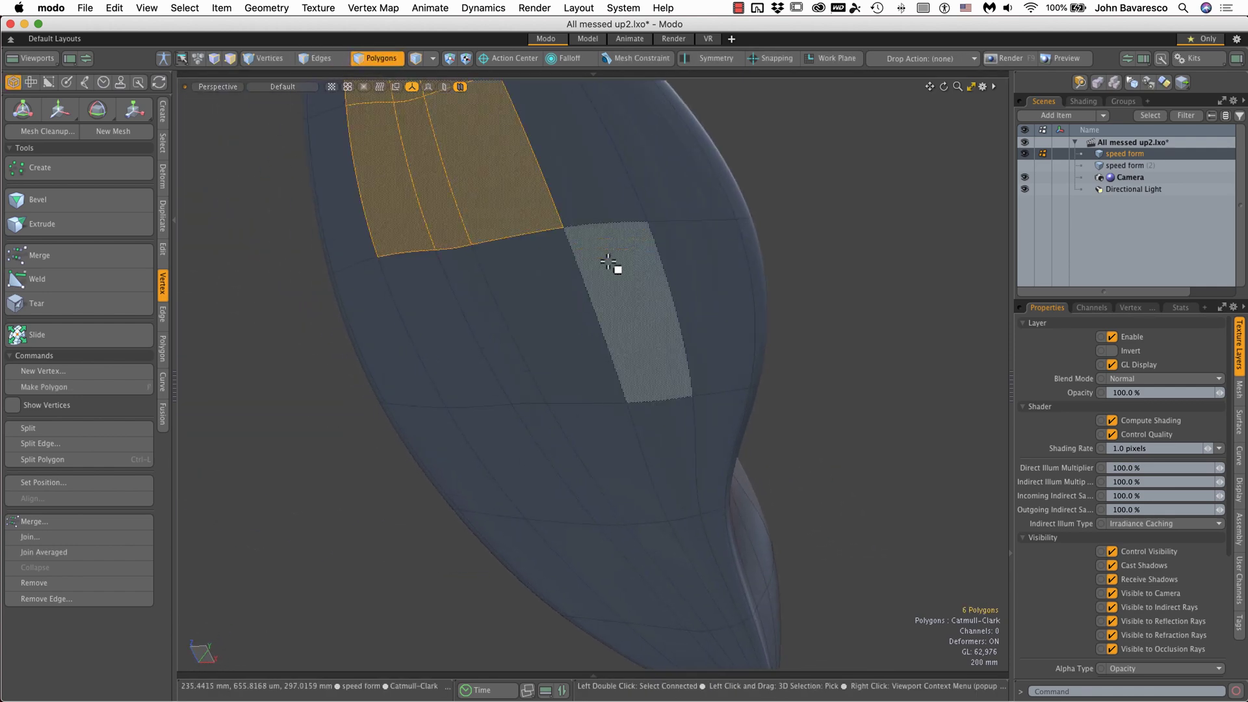
click(640, 250)
mouse_move(640, 250)
mouse_down()
mouse_move(611, 195)
mouse_move(522, 276)
mouse_up()
mouse_move(602, 395)
mouse_down()
mouse_move(628, 420)
mouse_move(654, 410)
mouse_up()
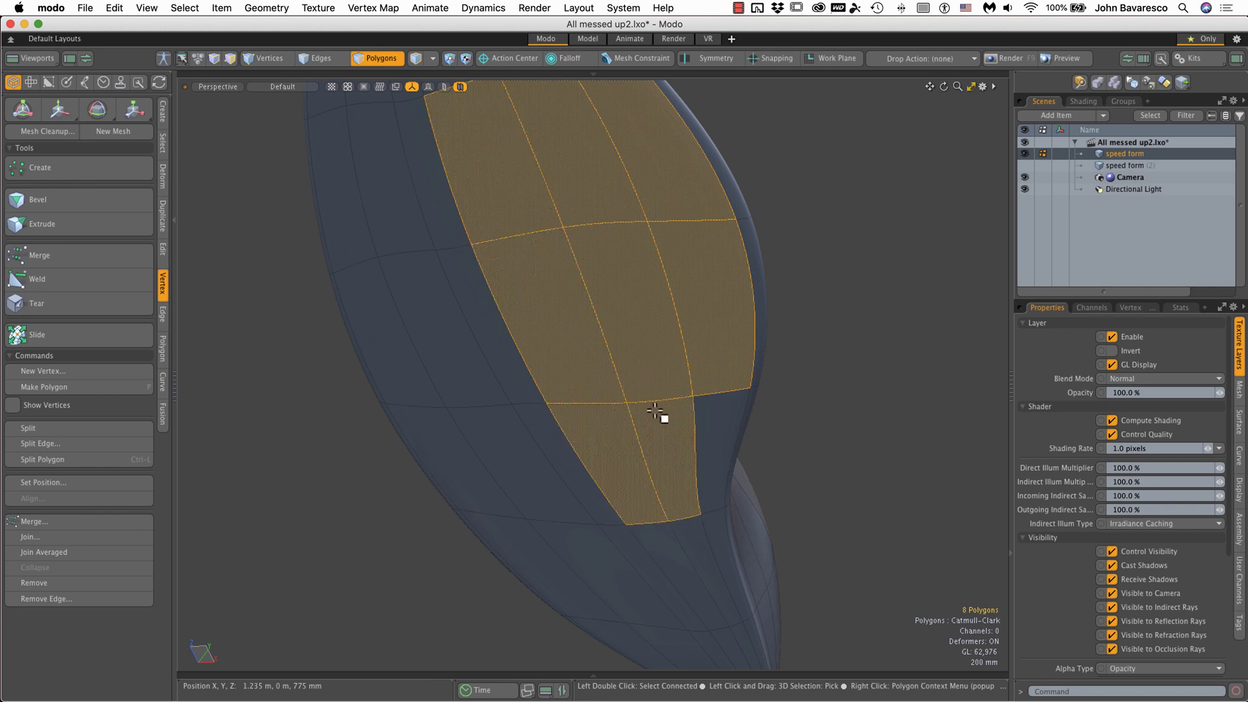
drag(563, 425, 448, 247)
middle_drag(542, 250, 529, 338)
key(Delete)
alt+drag(532, 334, 727, 270)
Select a polygon inside the opening plus the strip polygon, and orbit to check them
key(3)
click(771, 328)
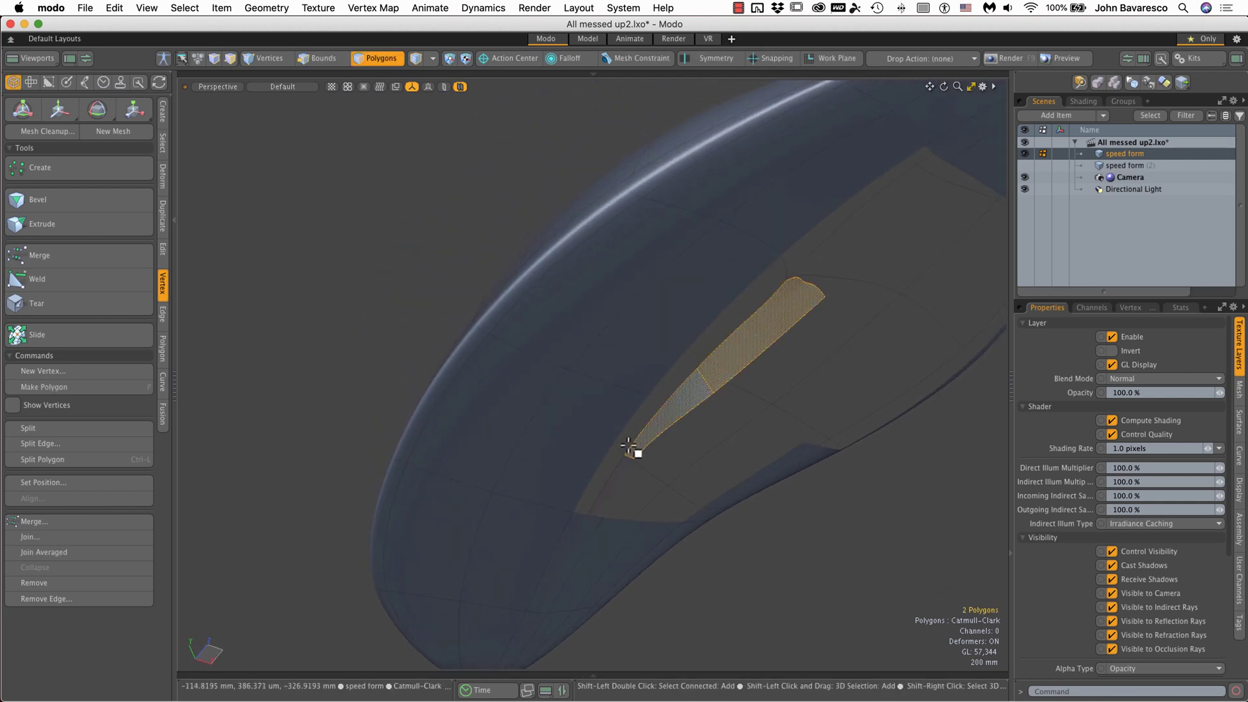
shift+click(613, 479)
alt+drag(743, 423, 578, 482)
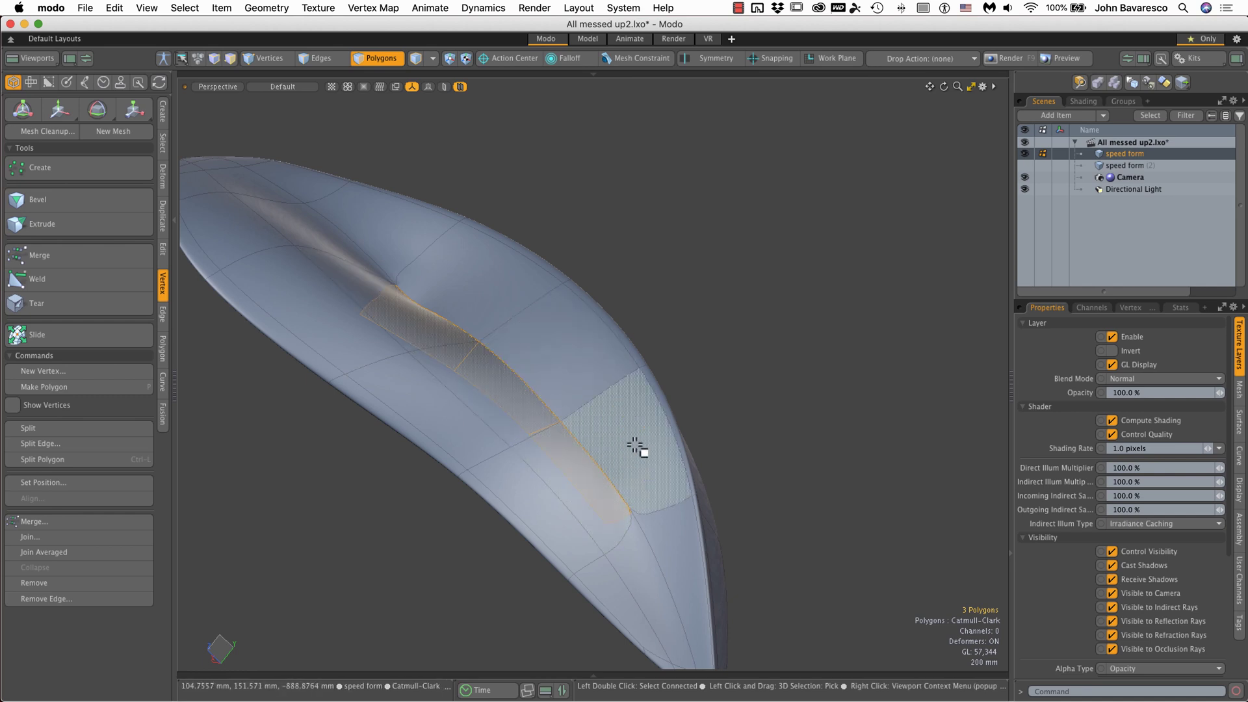
alt+drag(635, 446, 584, 362)
alt+drag(657, 299, 837, 504)
Clear the selection and toggle subdivision off and back on to inspect the faceted form
click(833, 505)
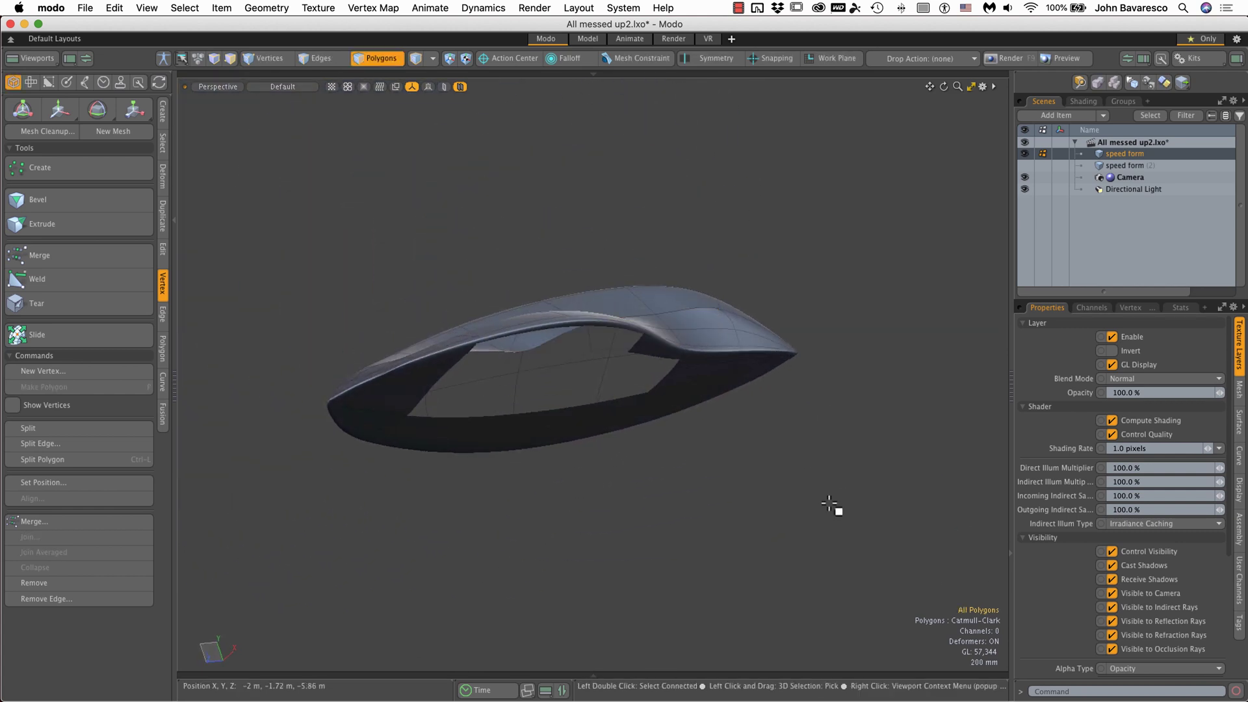
key(Tab)
ctrl+alt+drag(702, 395, 538, 235)
key(Tab)
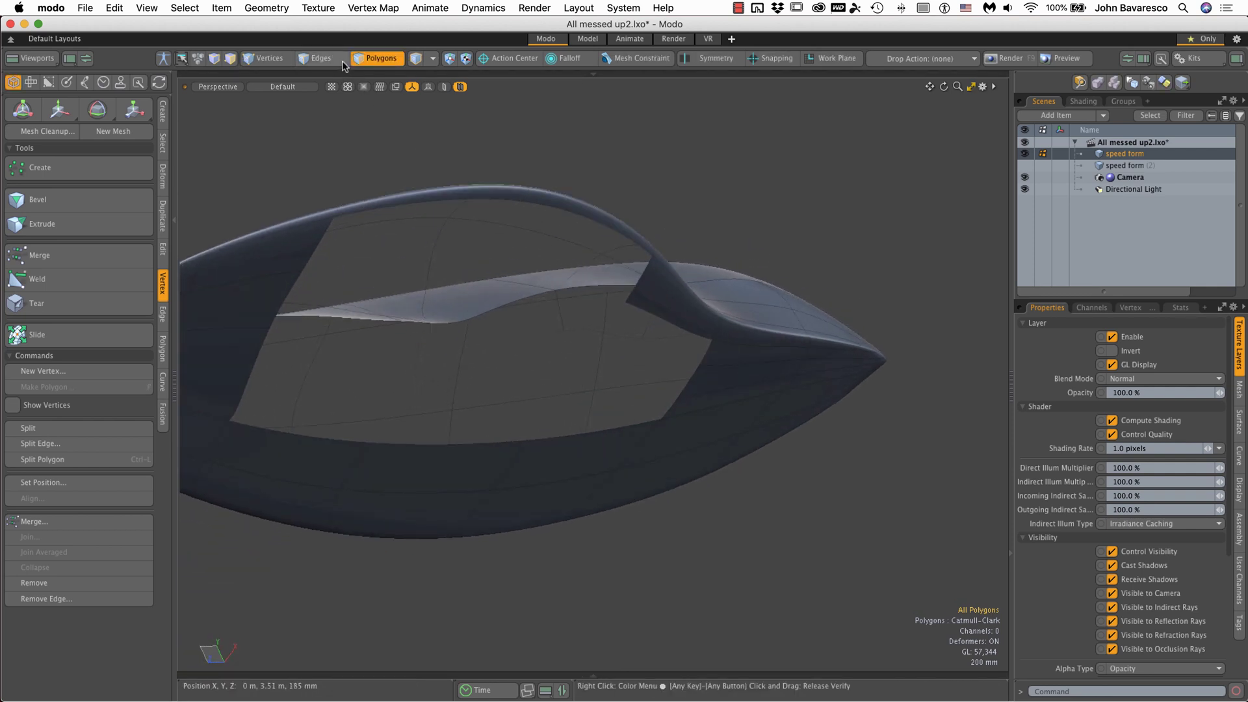
Select the stray polygon strip inside the hollow underside, then clear it and view the whole mesh
alt+drag(565, 278, 710, 242)
alt+drag(656, 332, 663, 245)
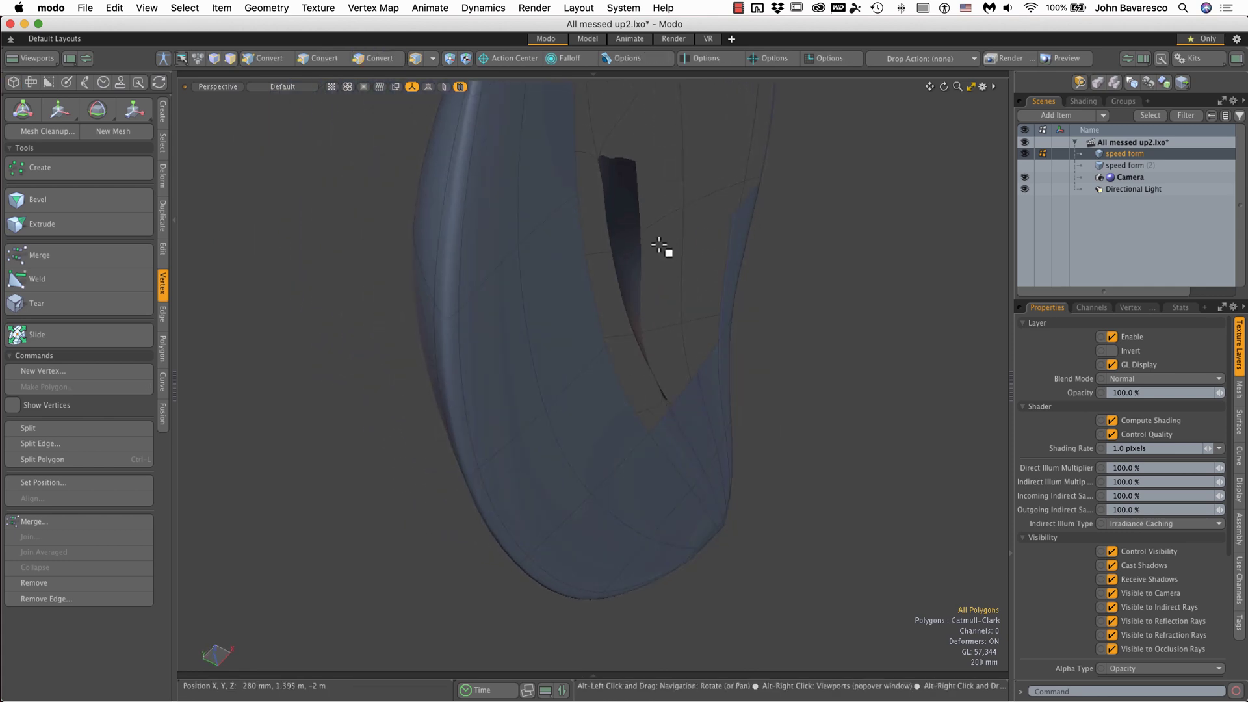
shift+click(619, 228)
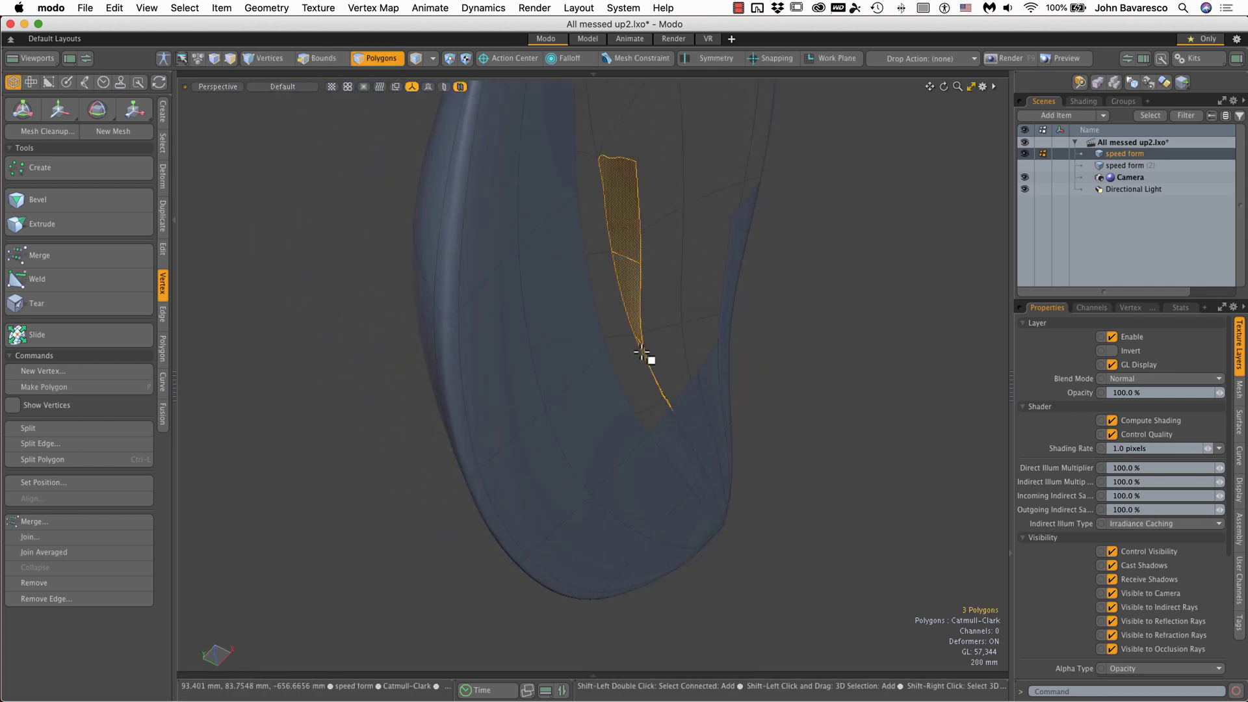
ctrl+alt+drag(669, 298, 644, 317)
click(694, 248)
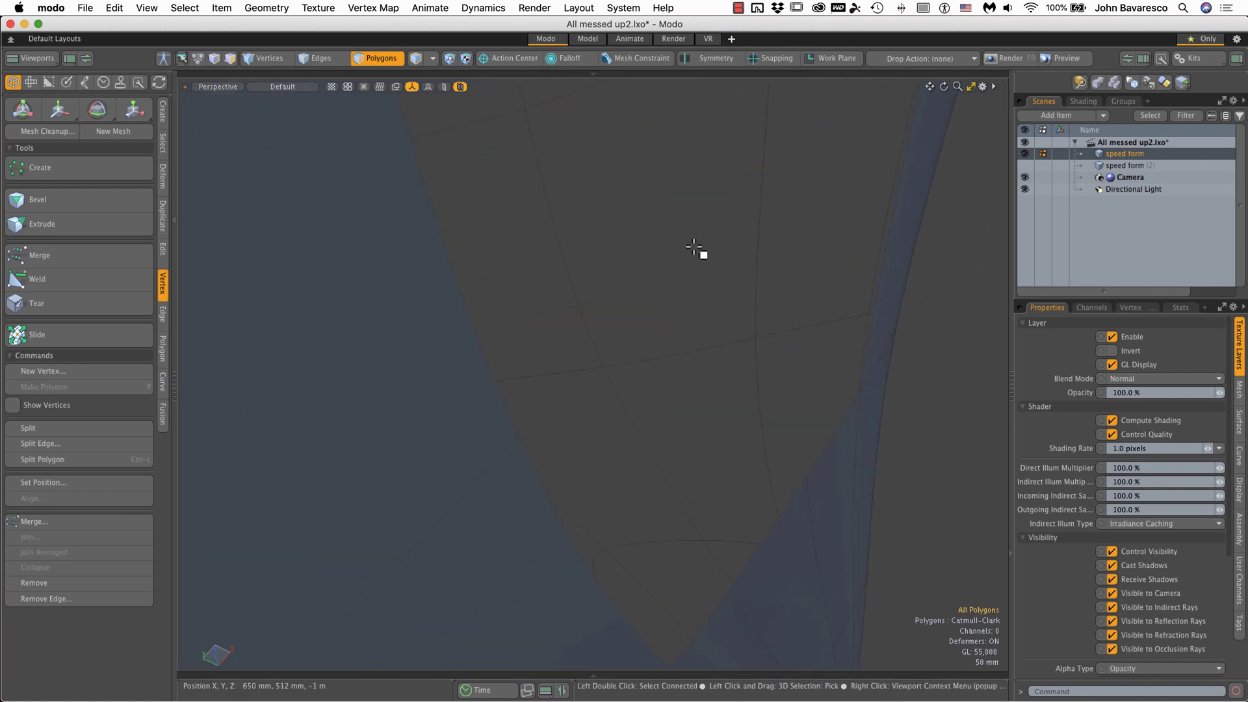
ctrl+alt+drag(694, 247, 566, 327)
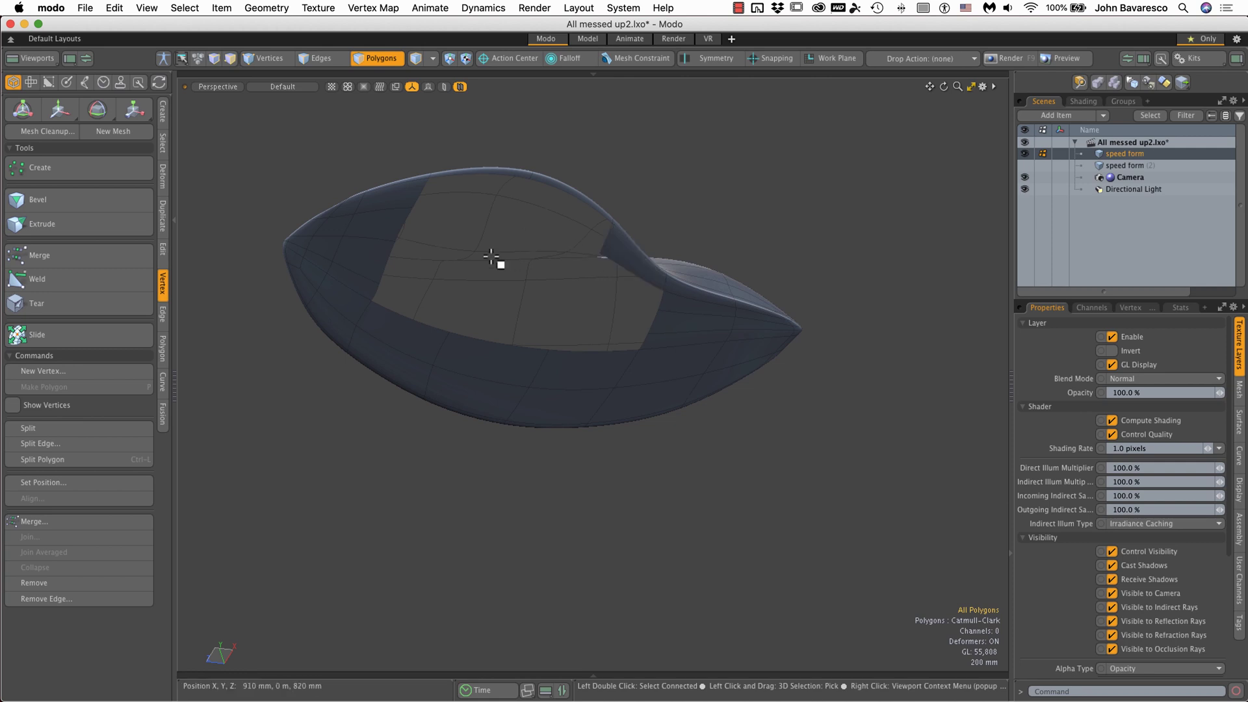
ctrl+alt+drag(587, 300, 712, 426)
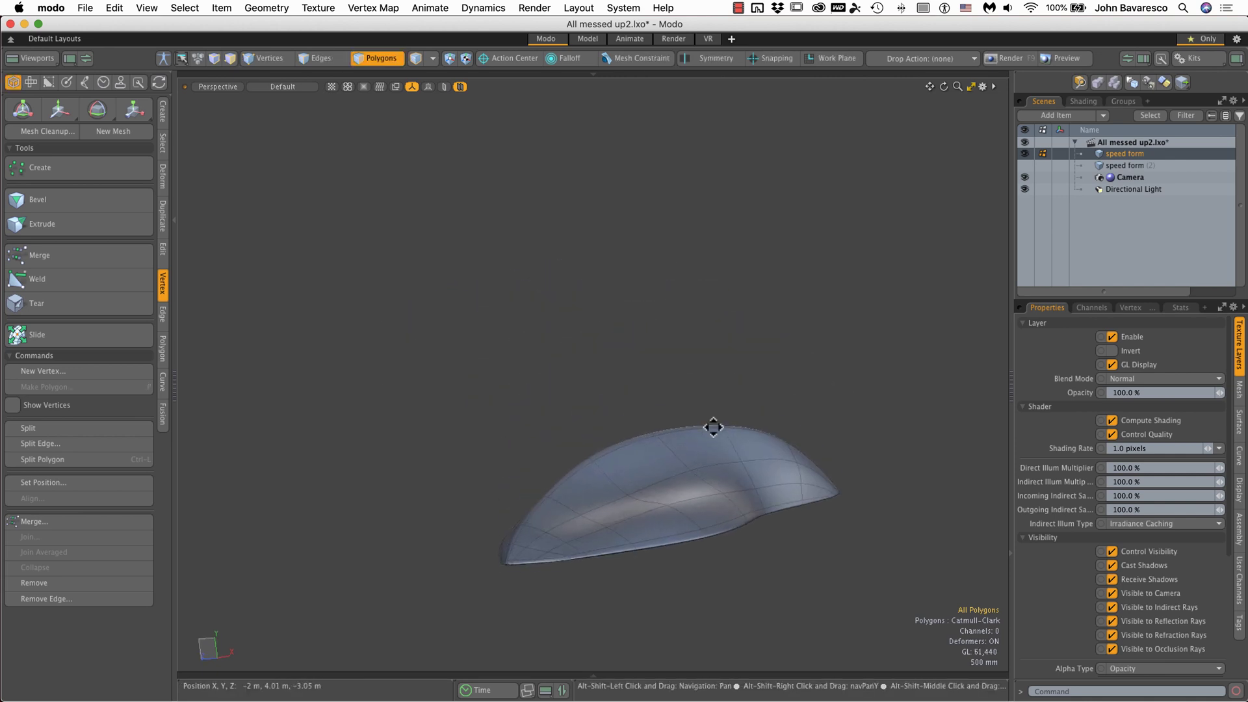
Lasso-select the loose vertices floating above the speed form in Vertices mode
alt+drag(683, 314, 668, 293)
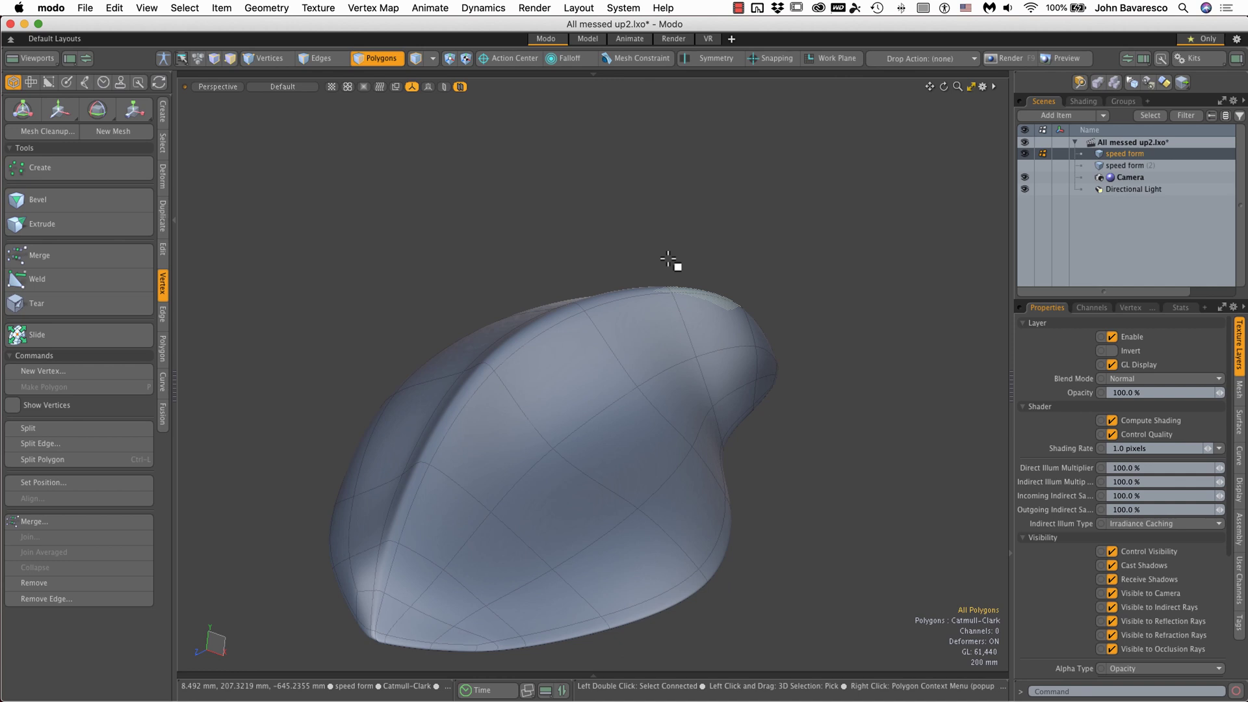
ctrl+alt+drag(668, 259, 582, 281)
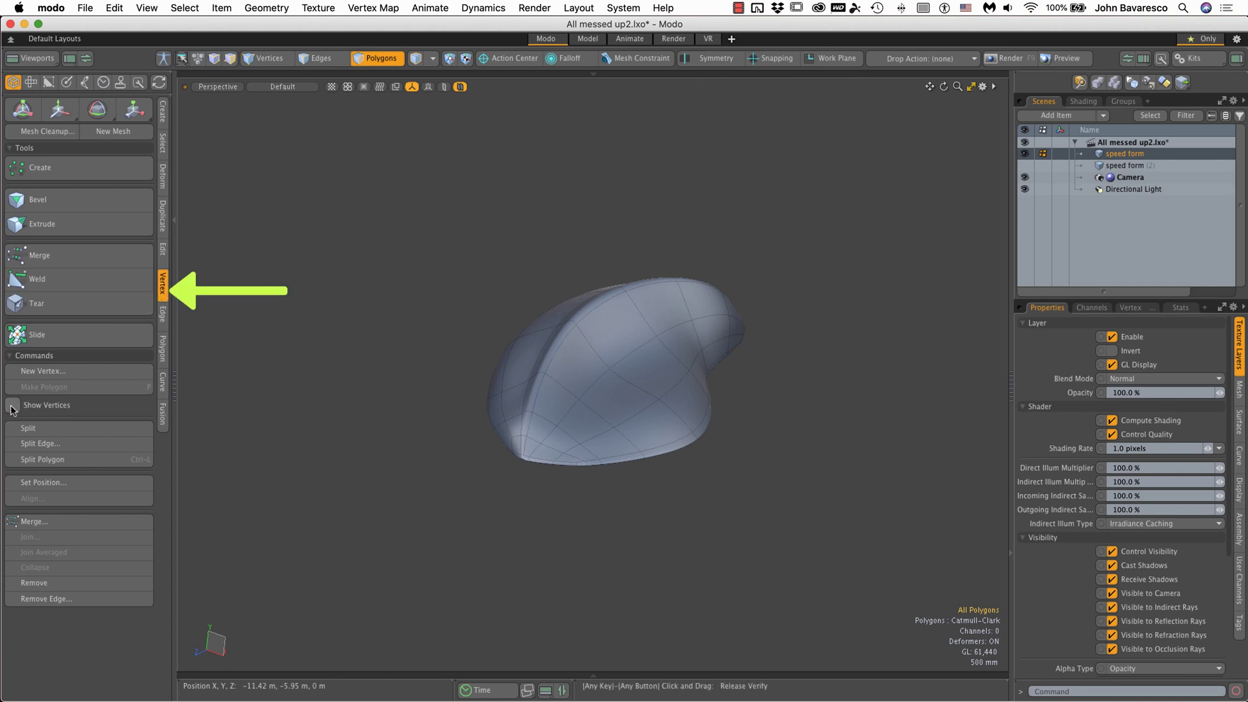
alt+drag(647, 342, 597, 251)
key(3)
scroll(597, 250, down, 5)
key(1)
mouse_move(646, 131)
right_down()
mouse_move(431, 320)
mouse_move(631, 226)
right_up()
ctrl+alt+drag(627, 224, 537, 273)
key(2)
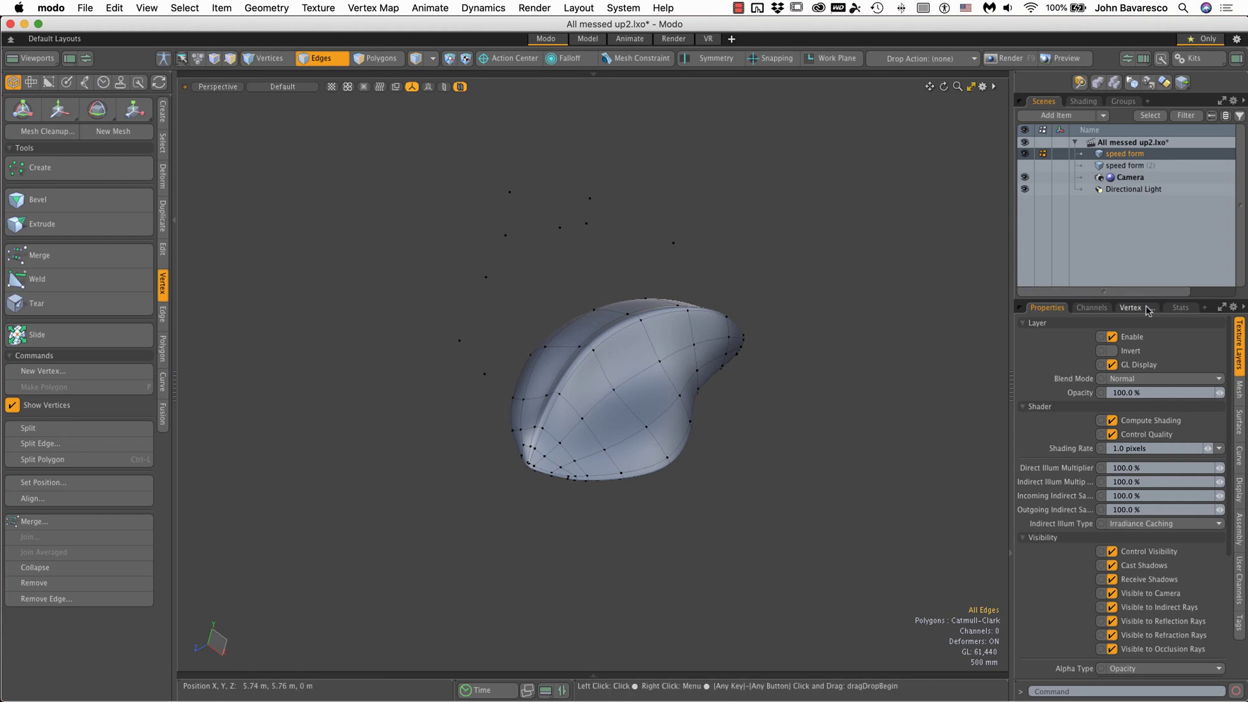
In Stats, expand Vertices by polygon and select the 9 vertices belonging to no polygon
click(1178, 308)
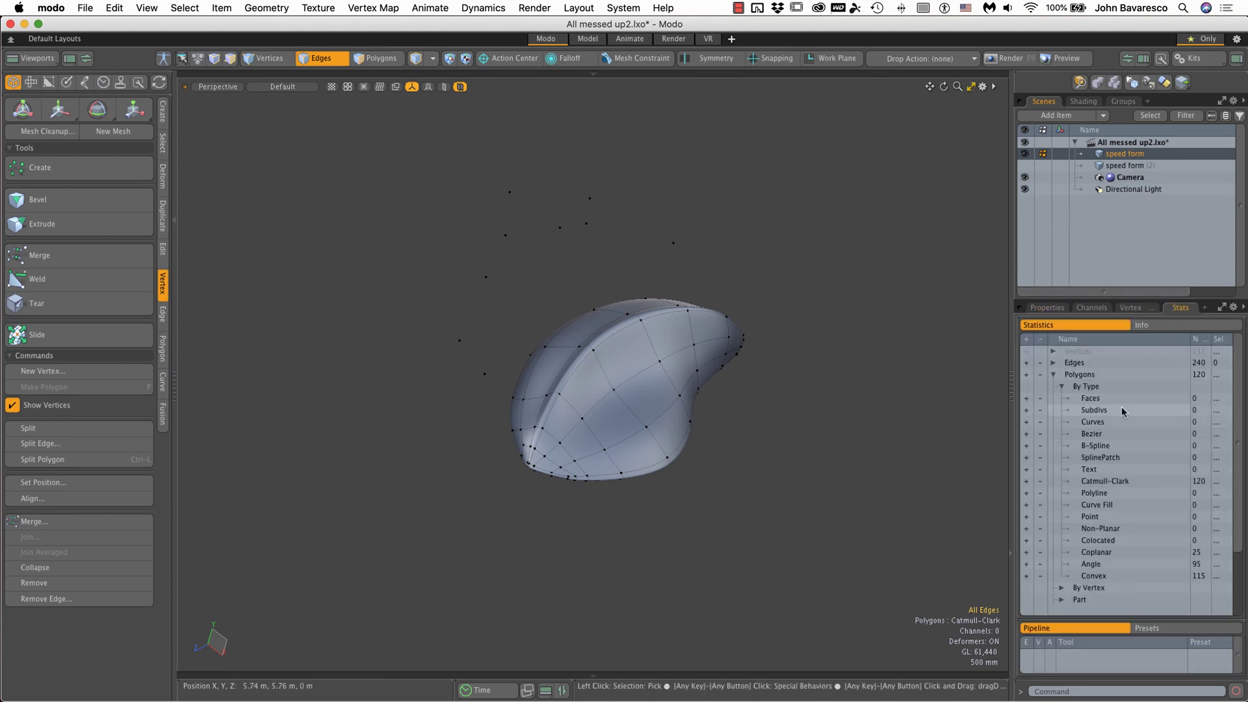
click(1054, 376)
click(1053, 351)
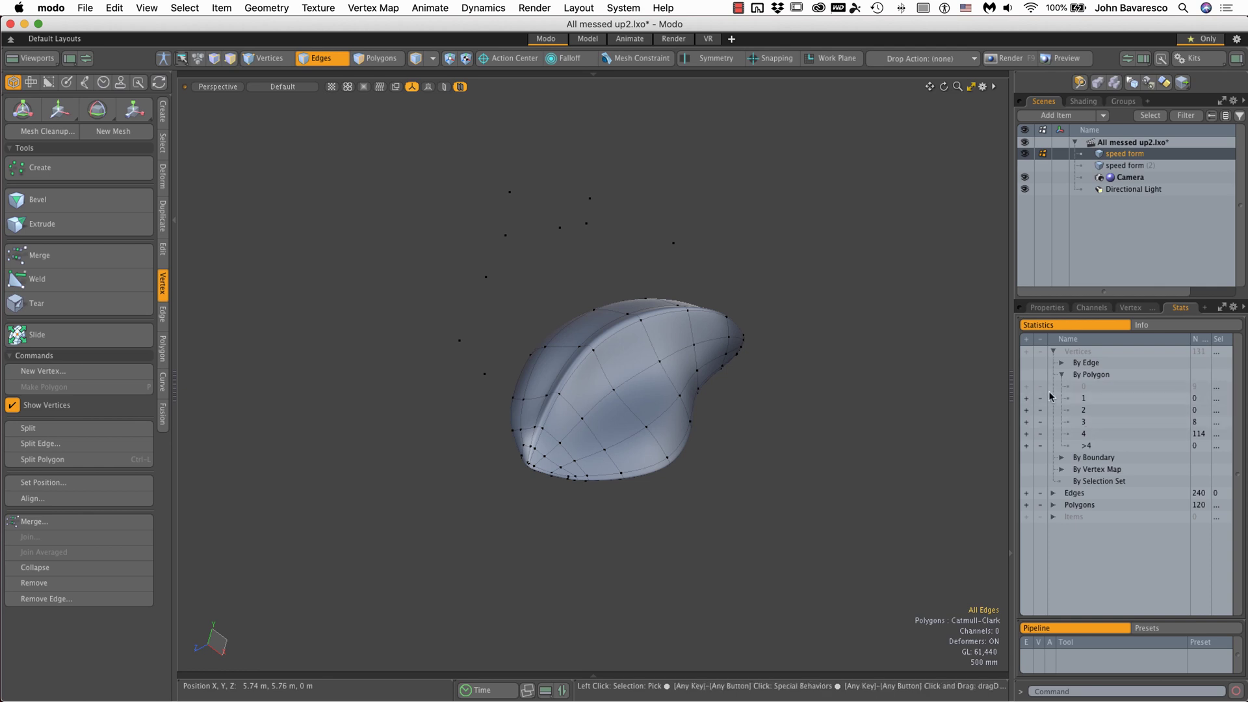
click(1028, 387)
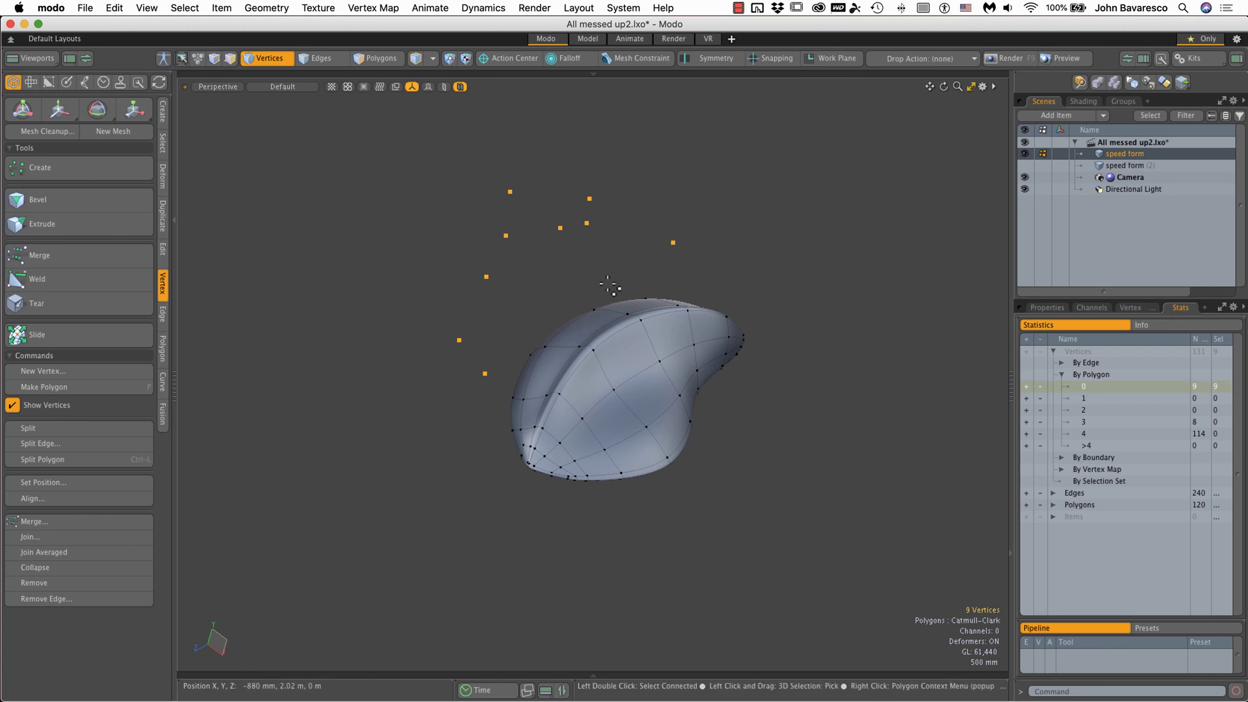
alt+drag(567, 220, 629, 243)
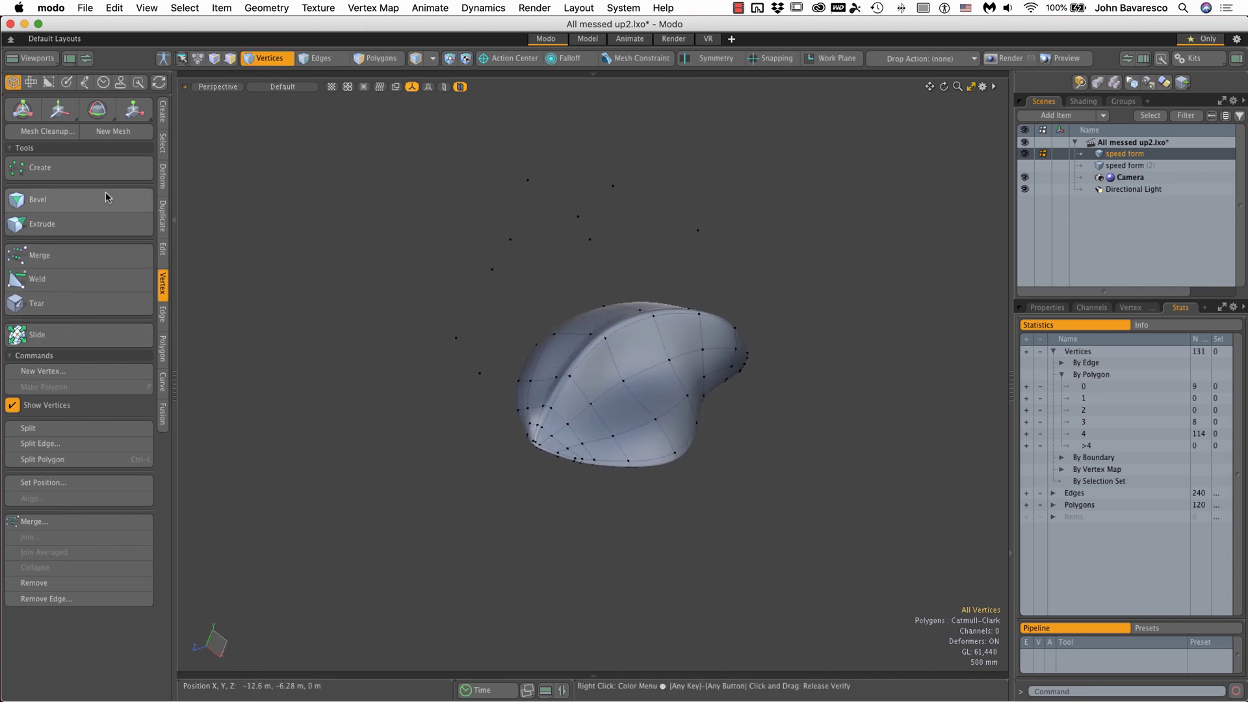
Run Mesh Cleanup from the Create tab to delete the 9 floating vertices, then reopen its options
click(163, 117)
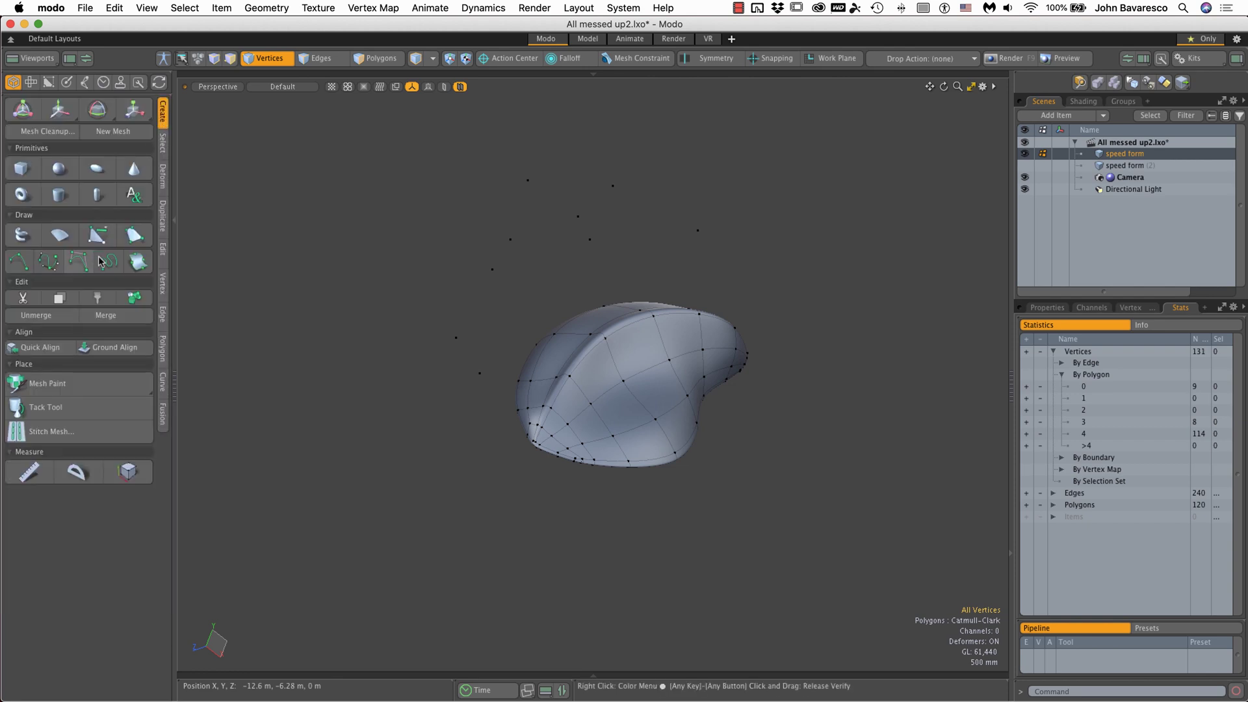
click(40, 132)
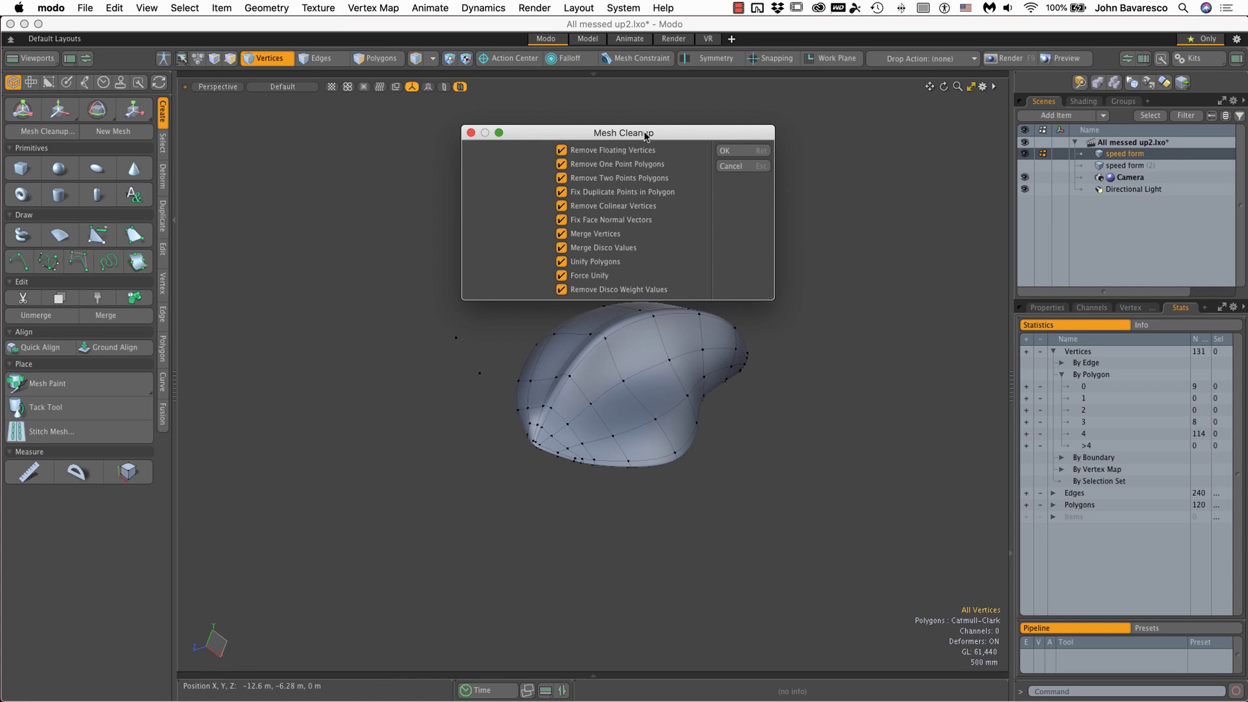
click(738, 153)
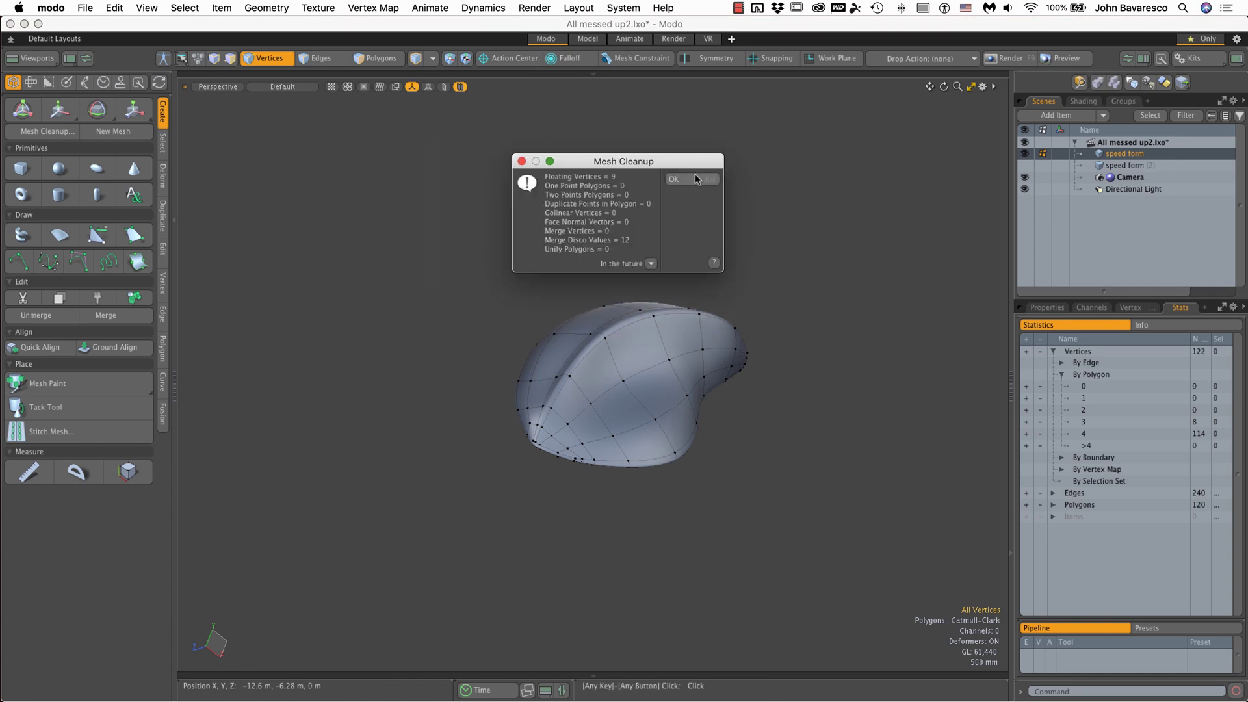
click(676, 179)
alt+drag(442, 303, 593, 342)
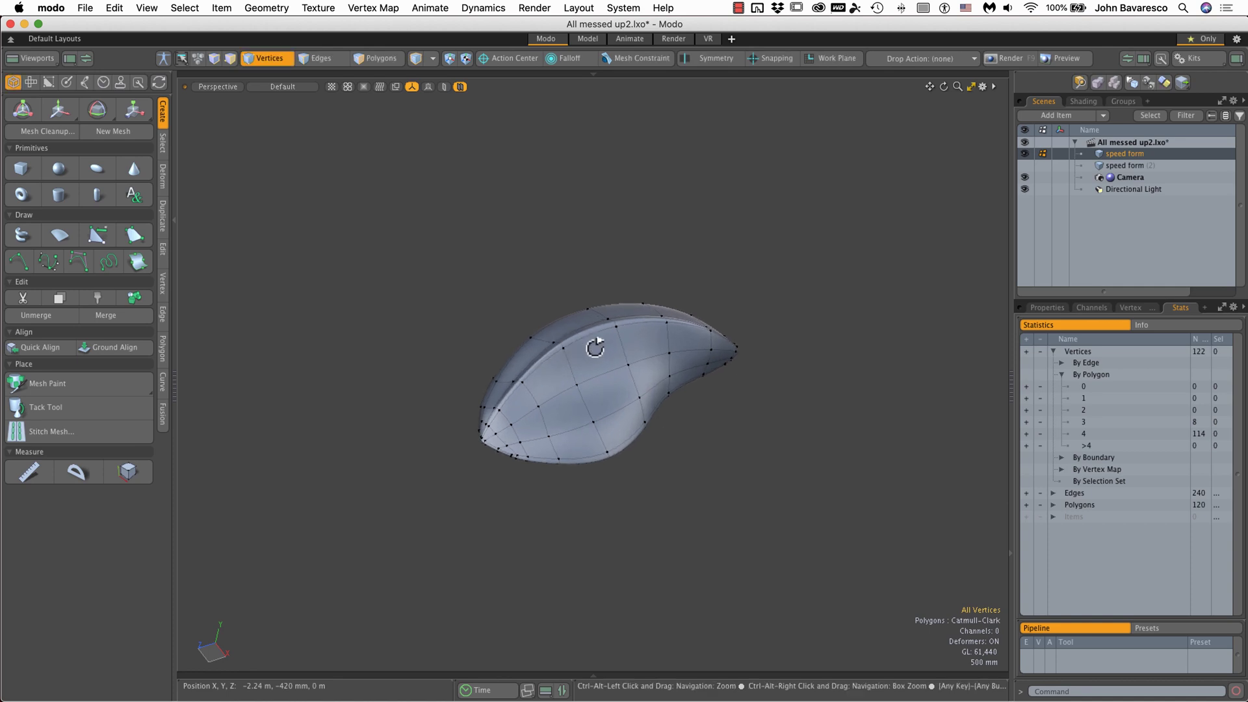
click(28, 133)
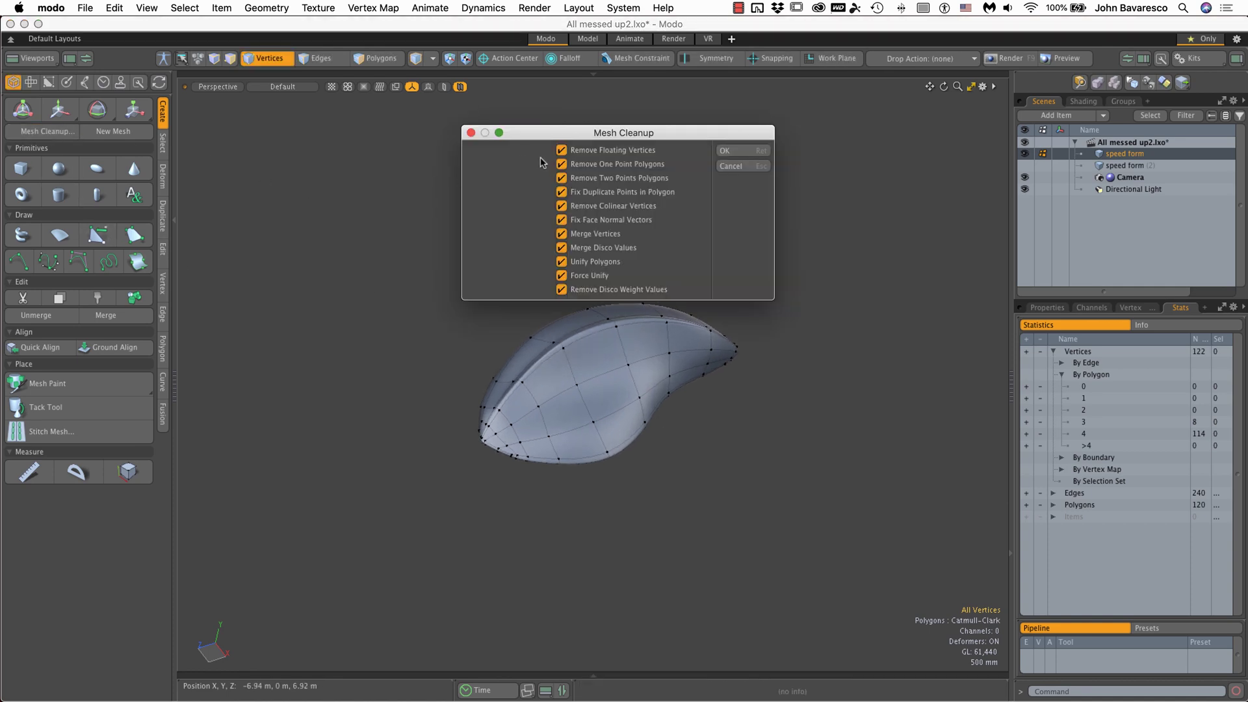